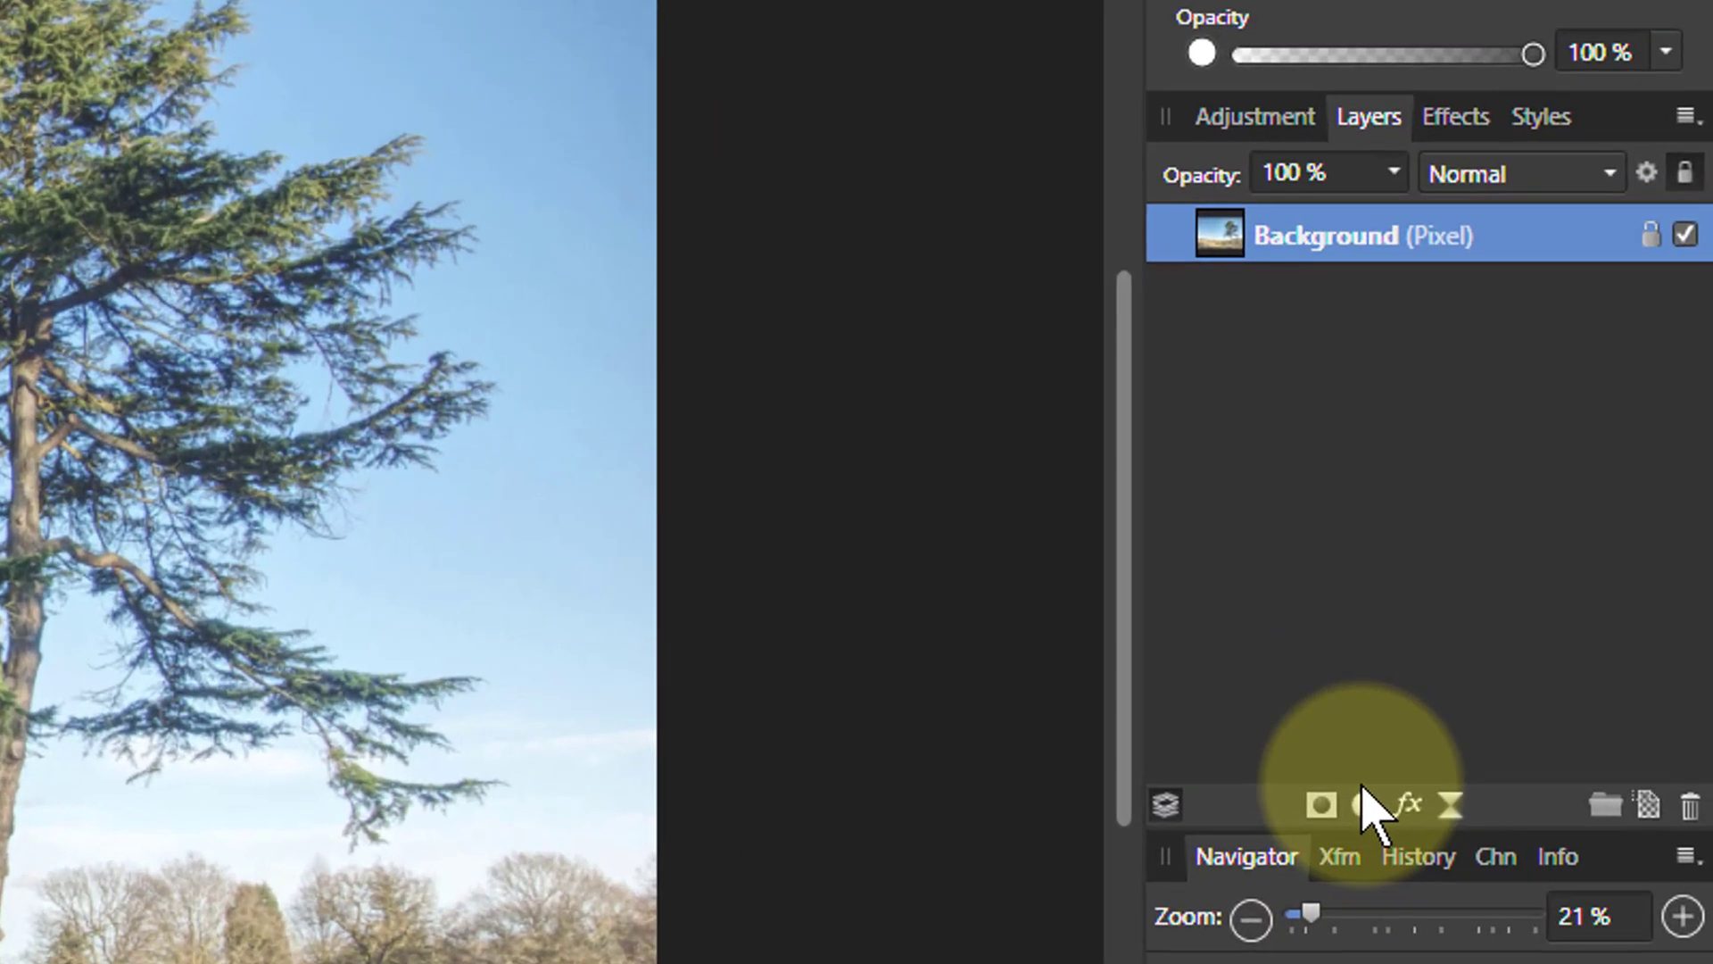
- Add a Curves adjustment with its black point lifted high to wash out the landscape photo
click(1365, 805)
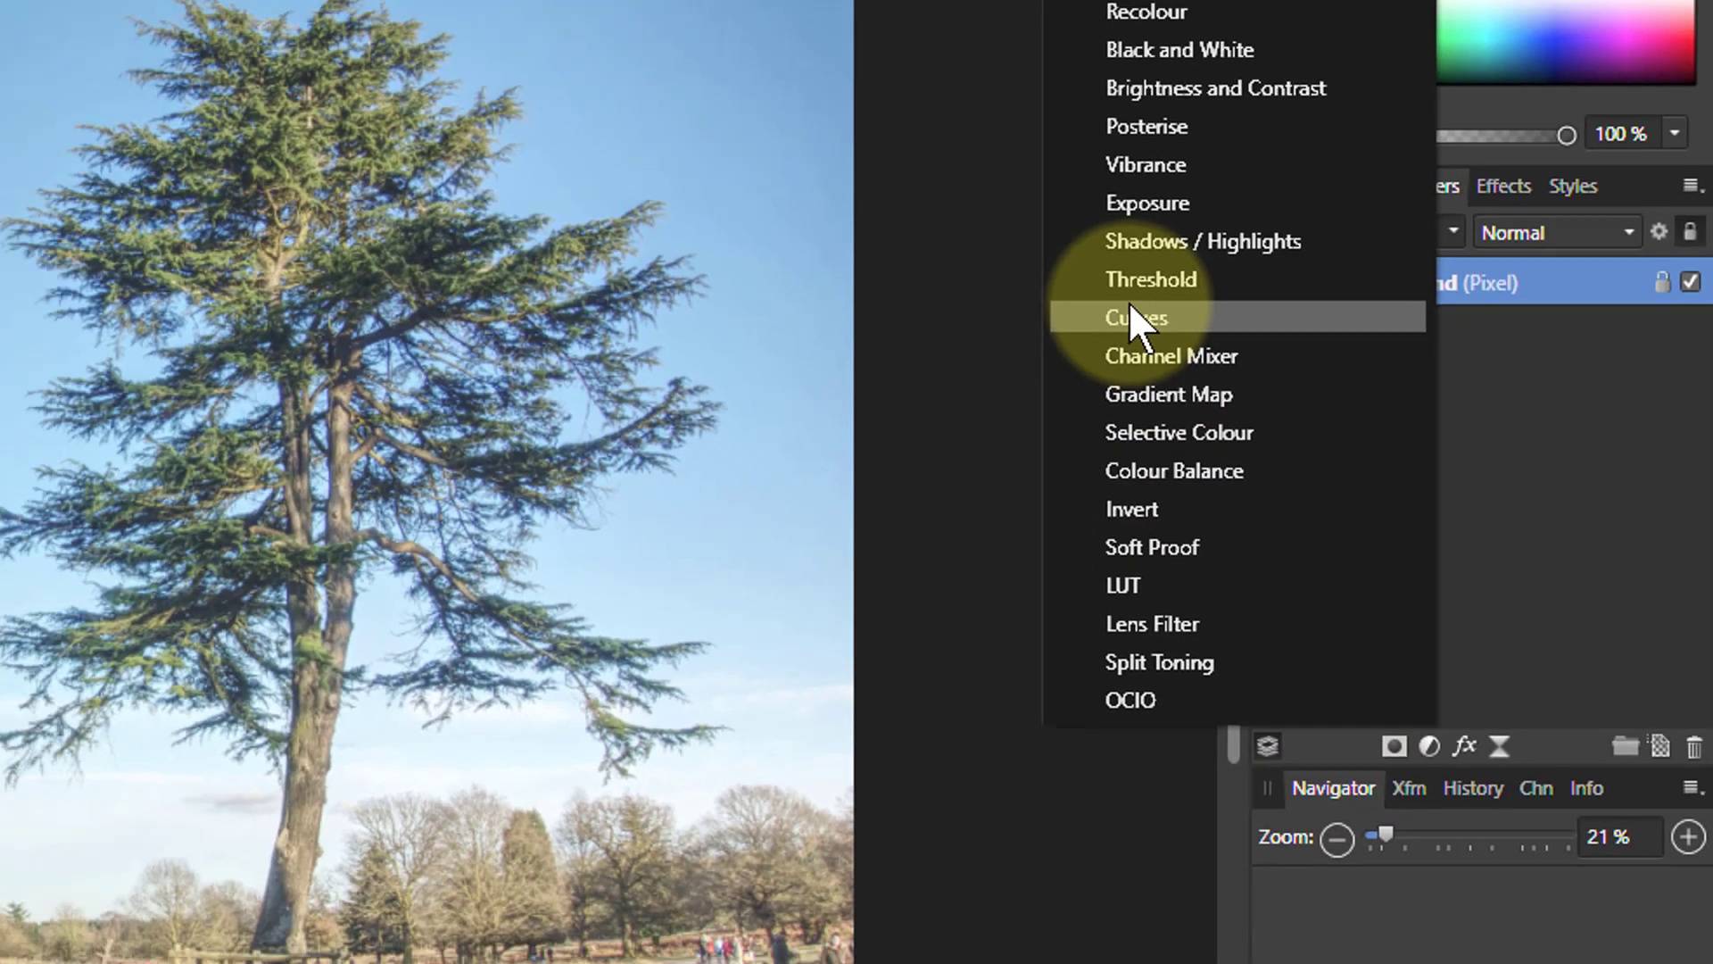
click(1004, 279)
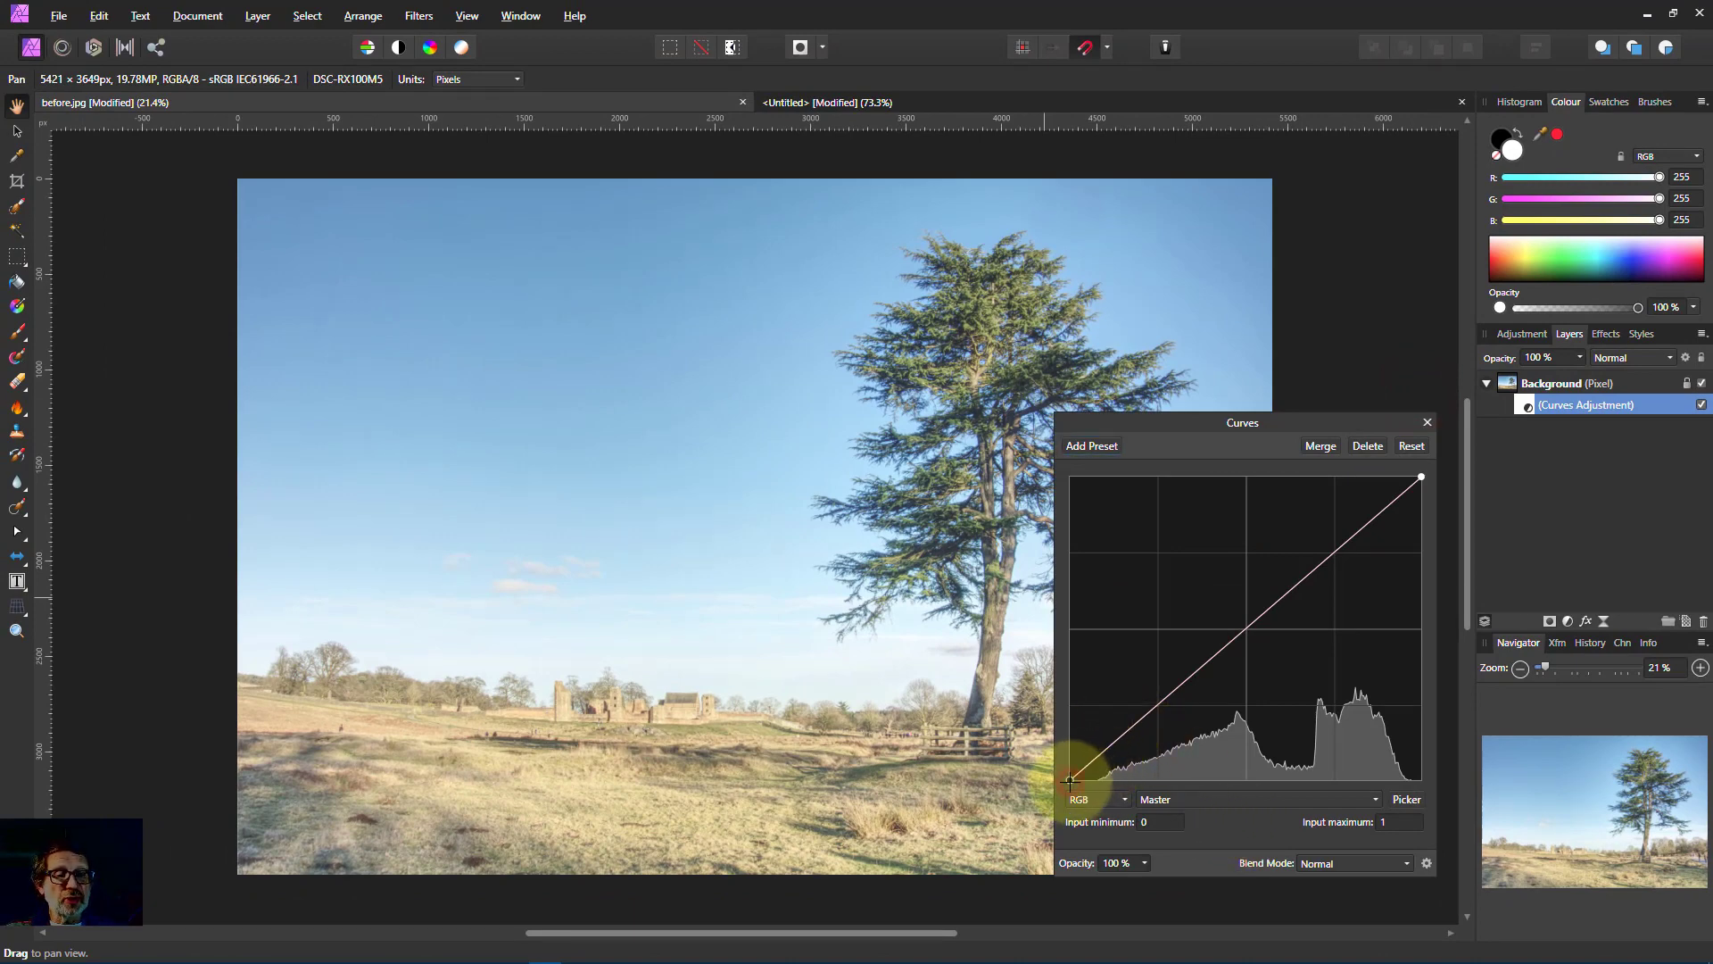
drag(1070, 780, 1049, 538)
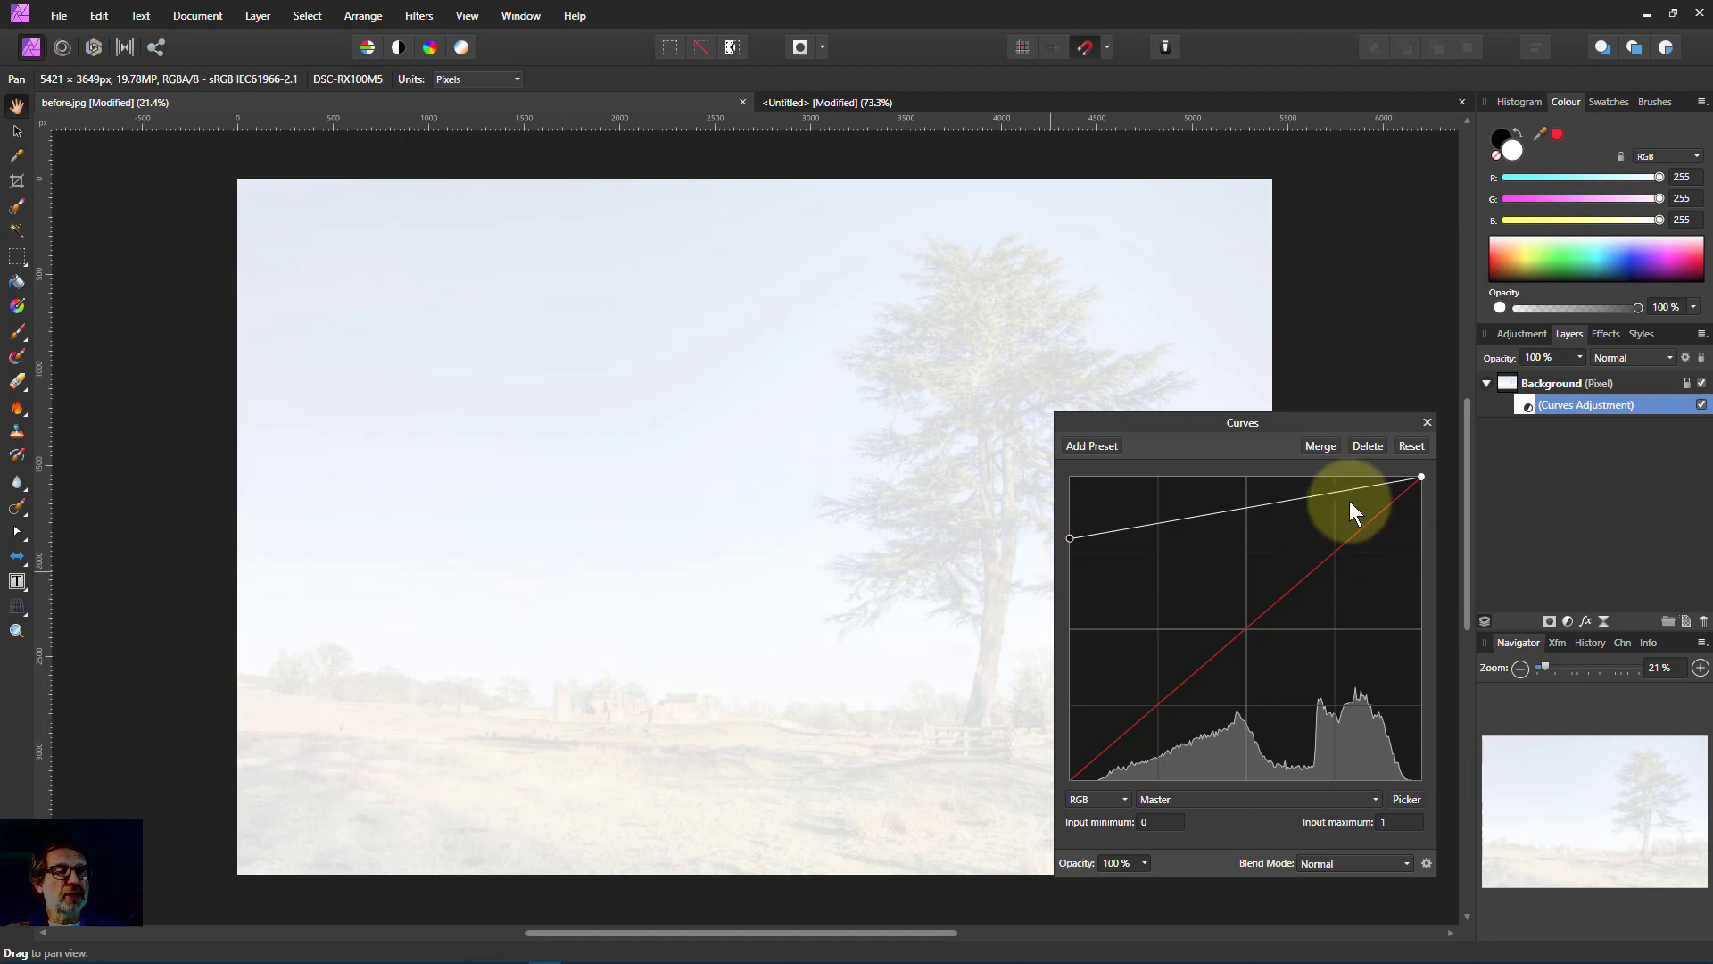
click(1425, 423)
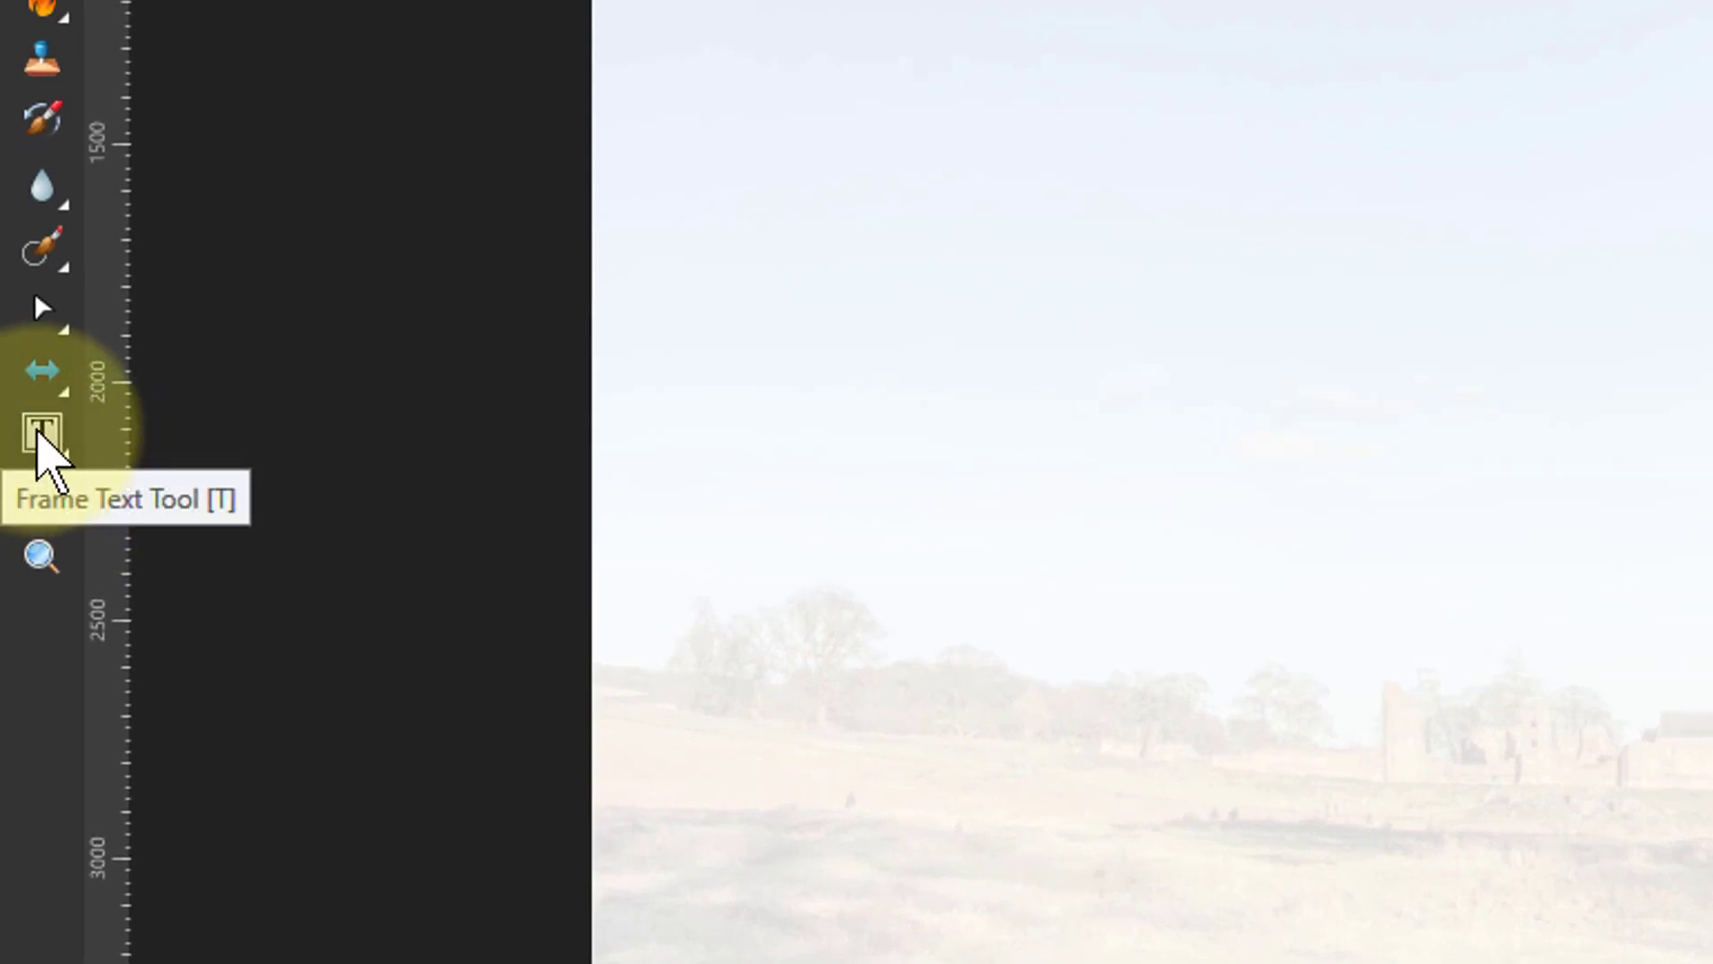
- Draw a frame text box over the upper left of the photo
click(35, 434)
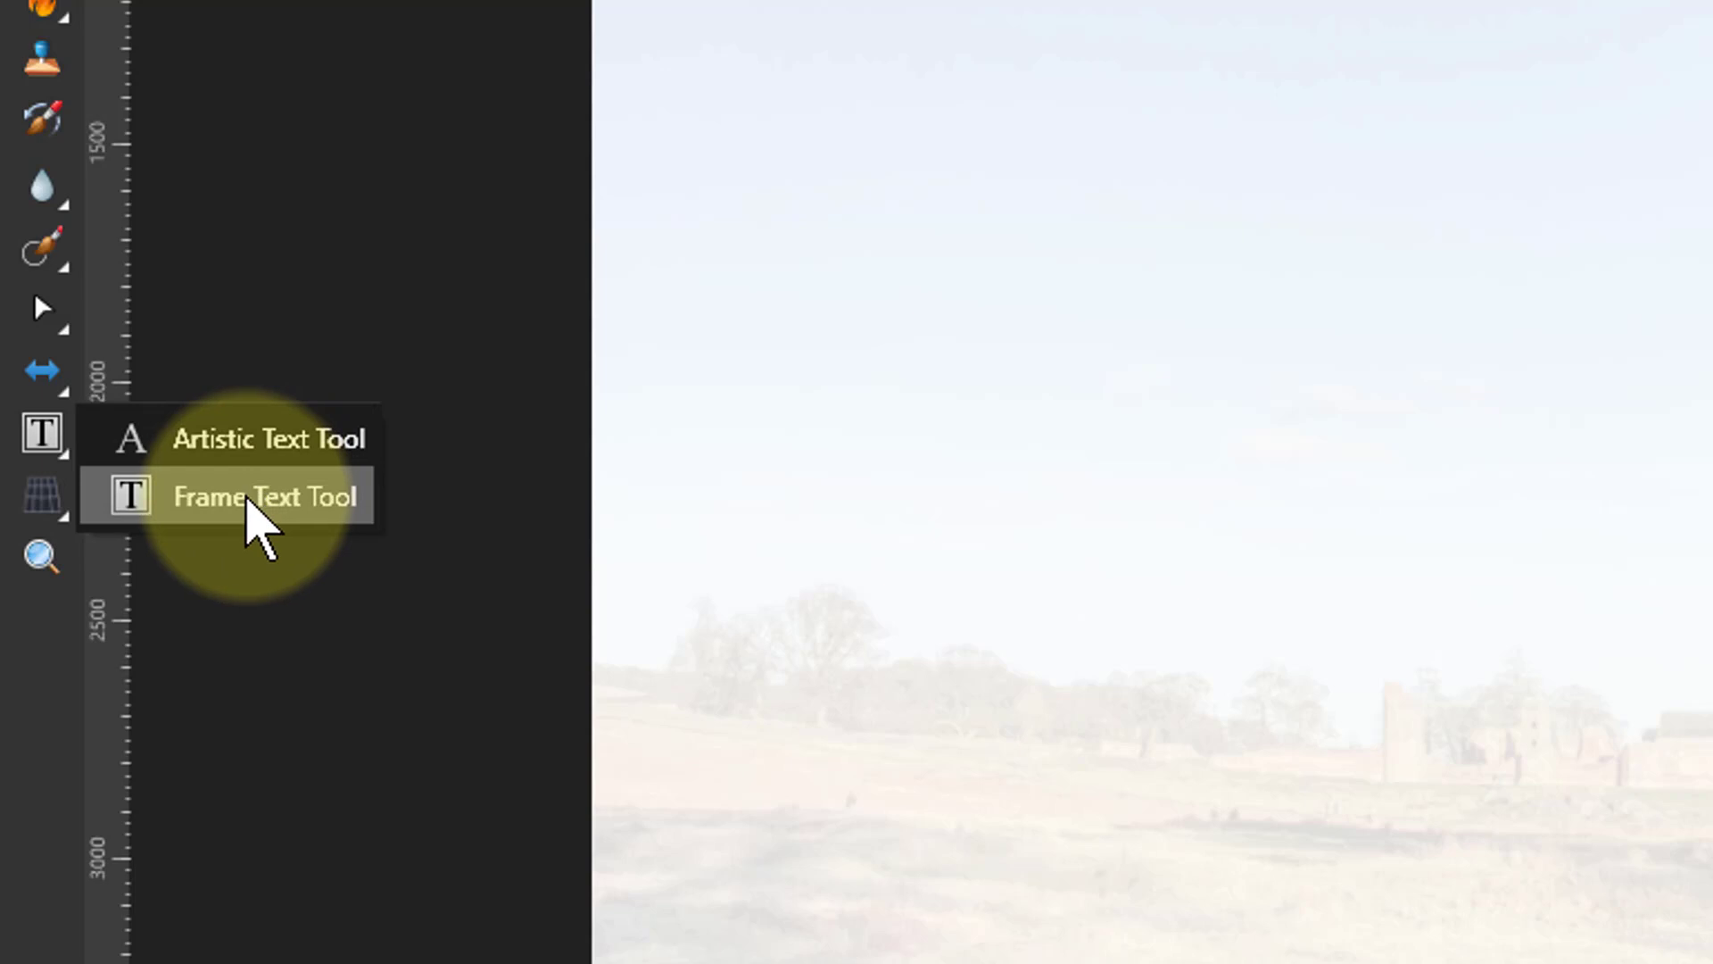
click(247, 500)
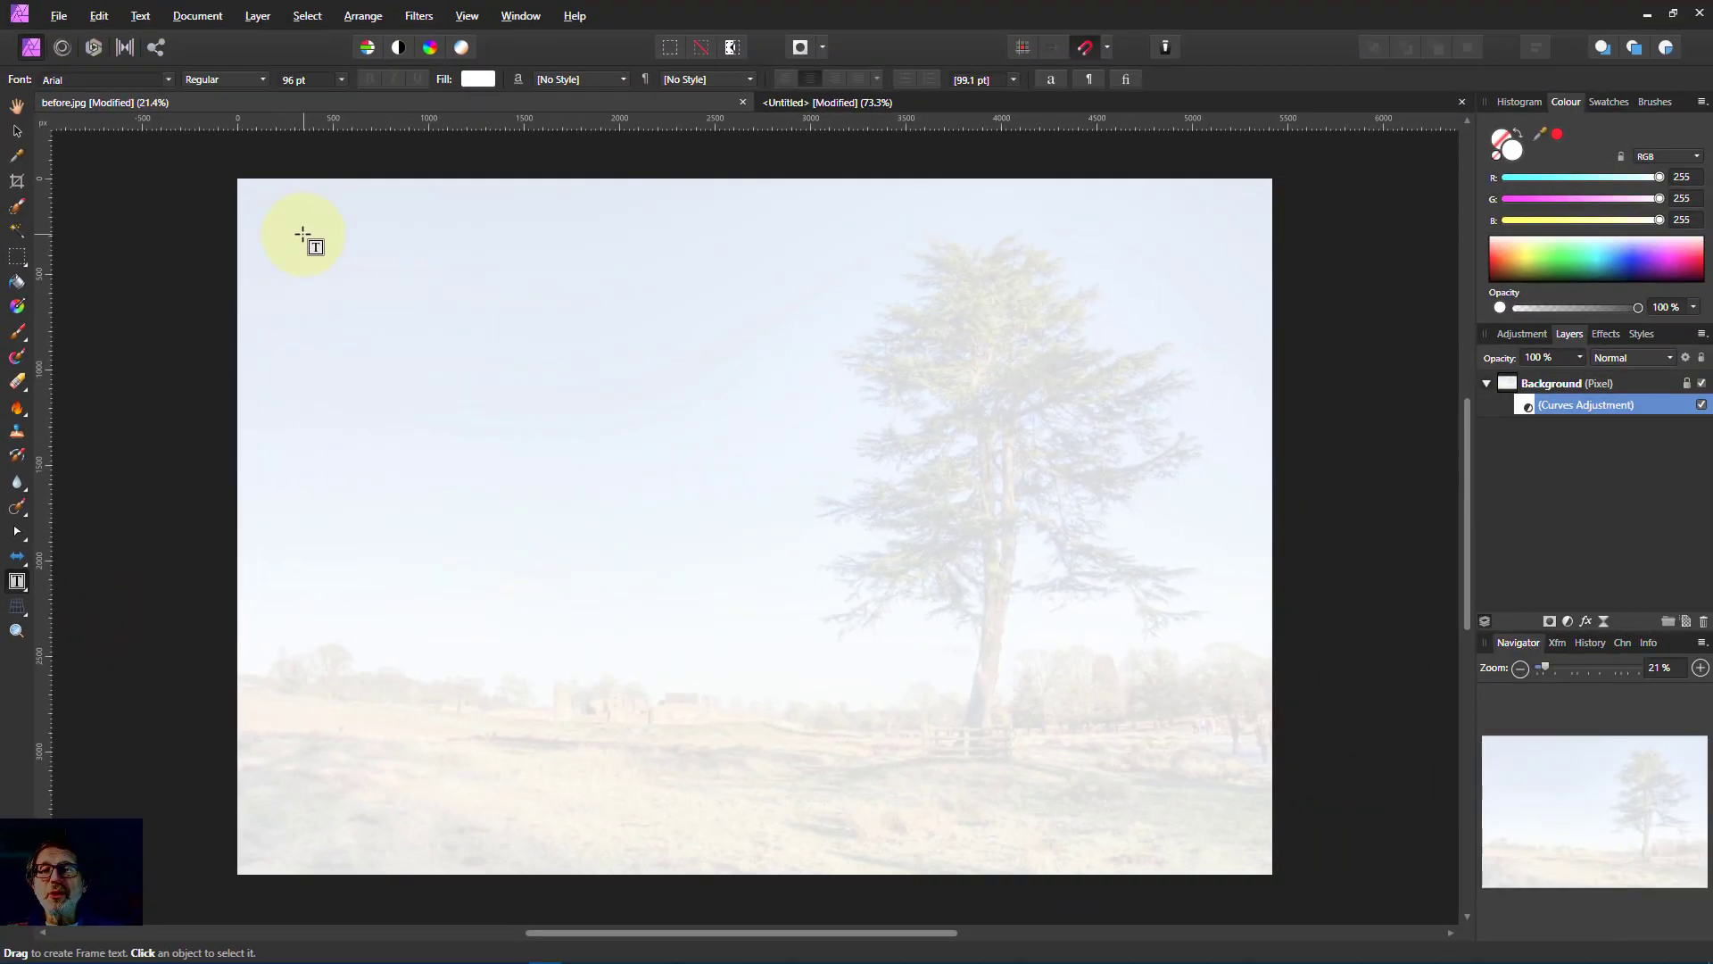
drag(302, 234, 765, 680)
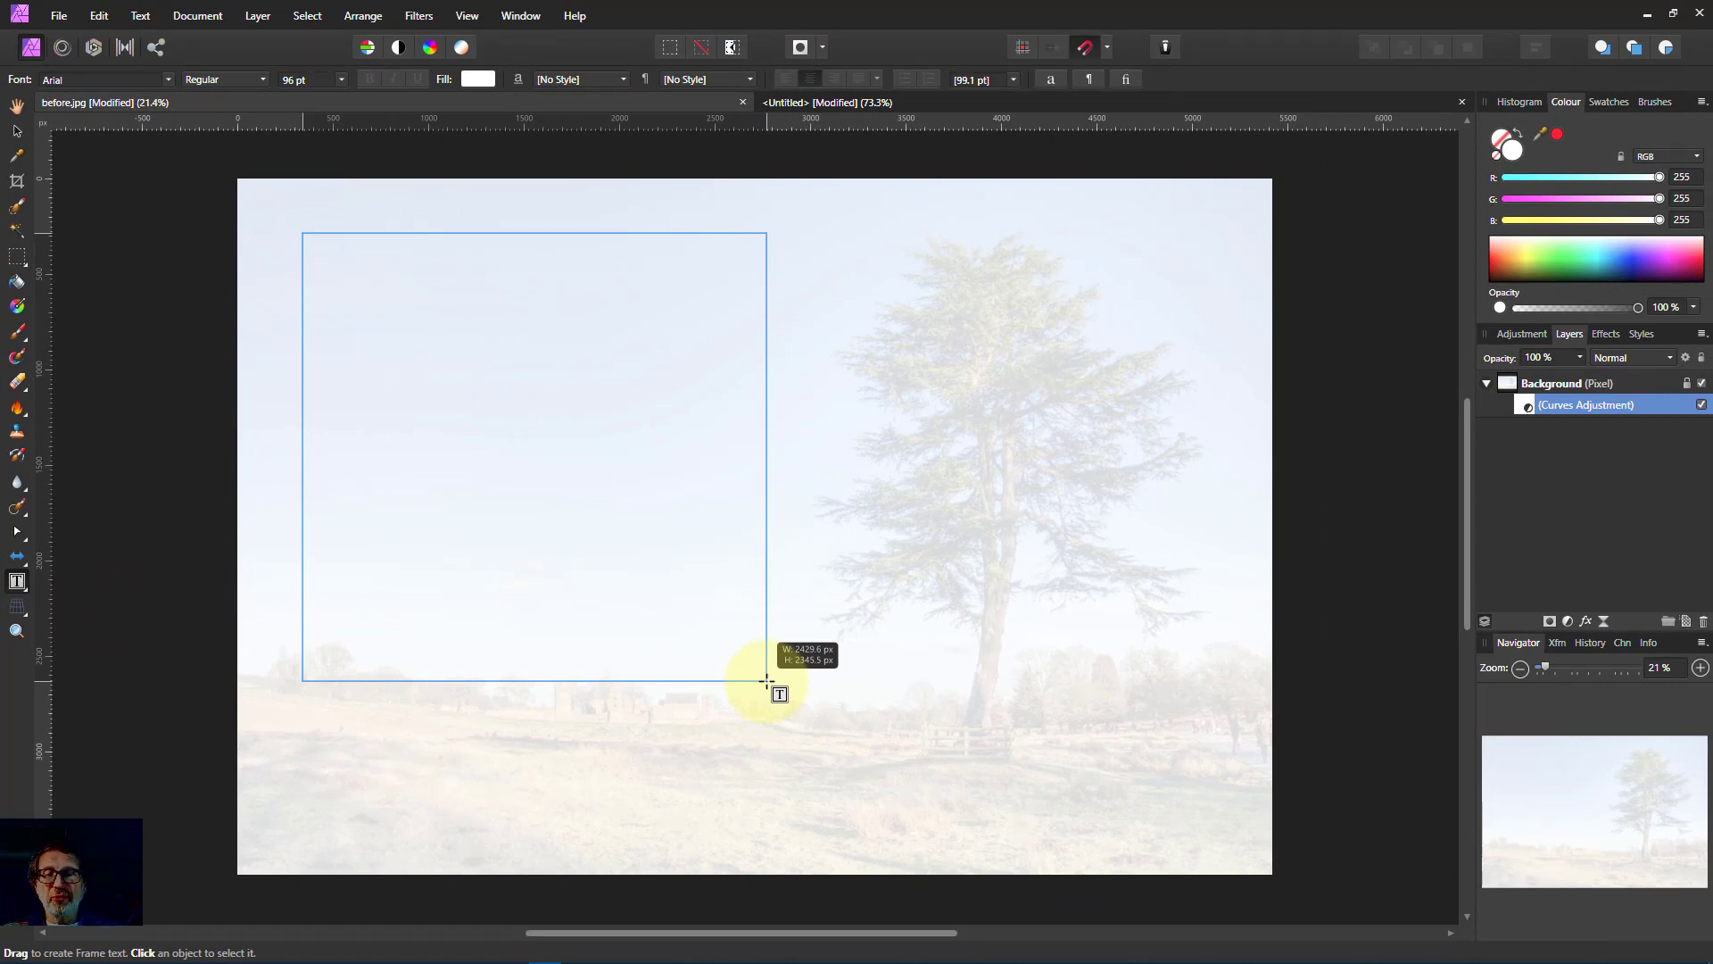
drag(766, 681, 766, 681)
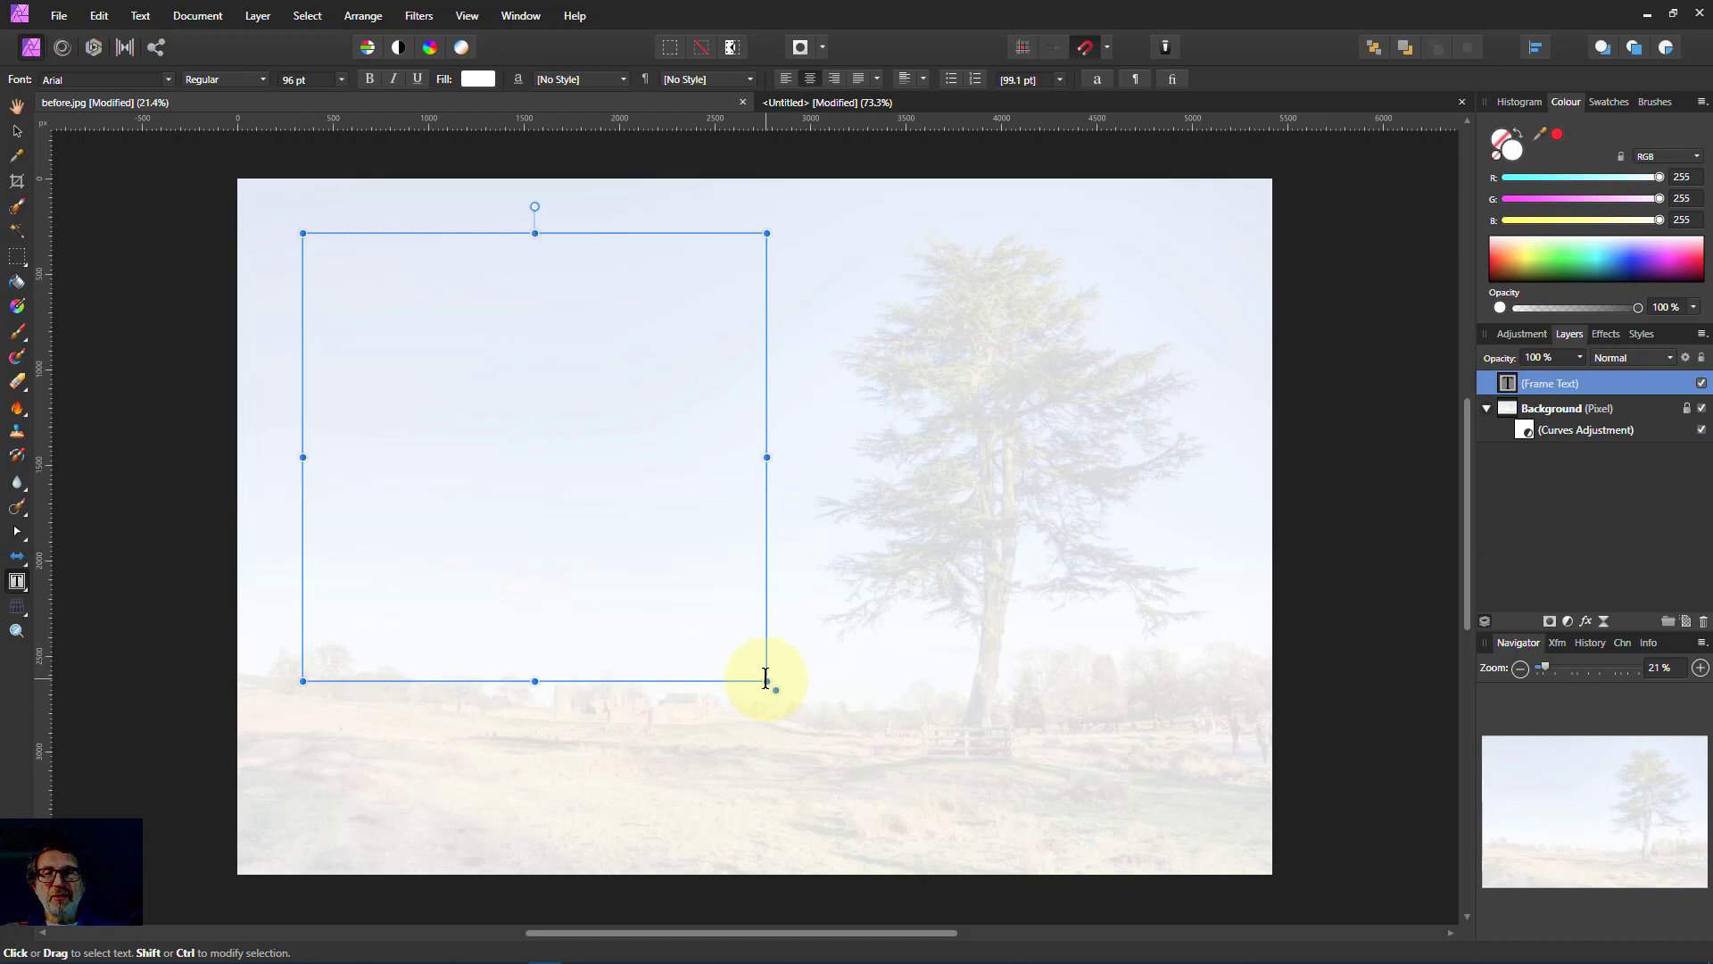
- Type 'Now is the winter of our discontent' into the text frame
text(Now is ther)
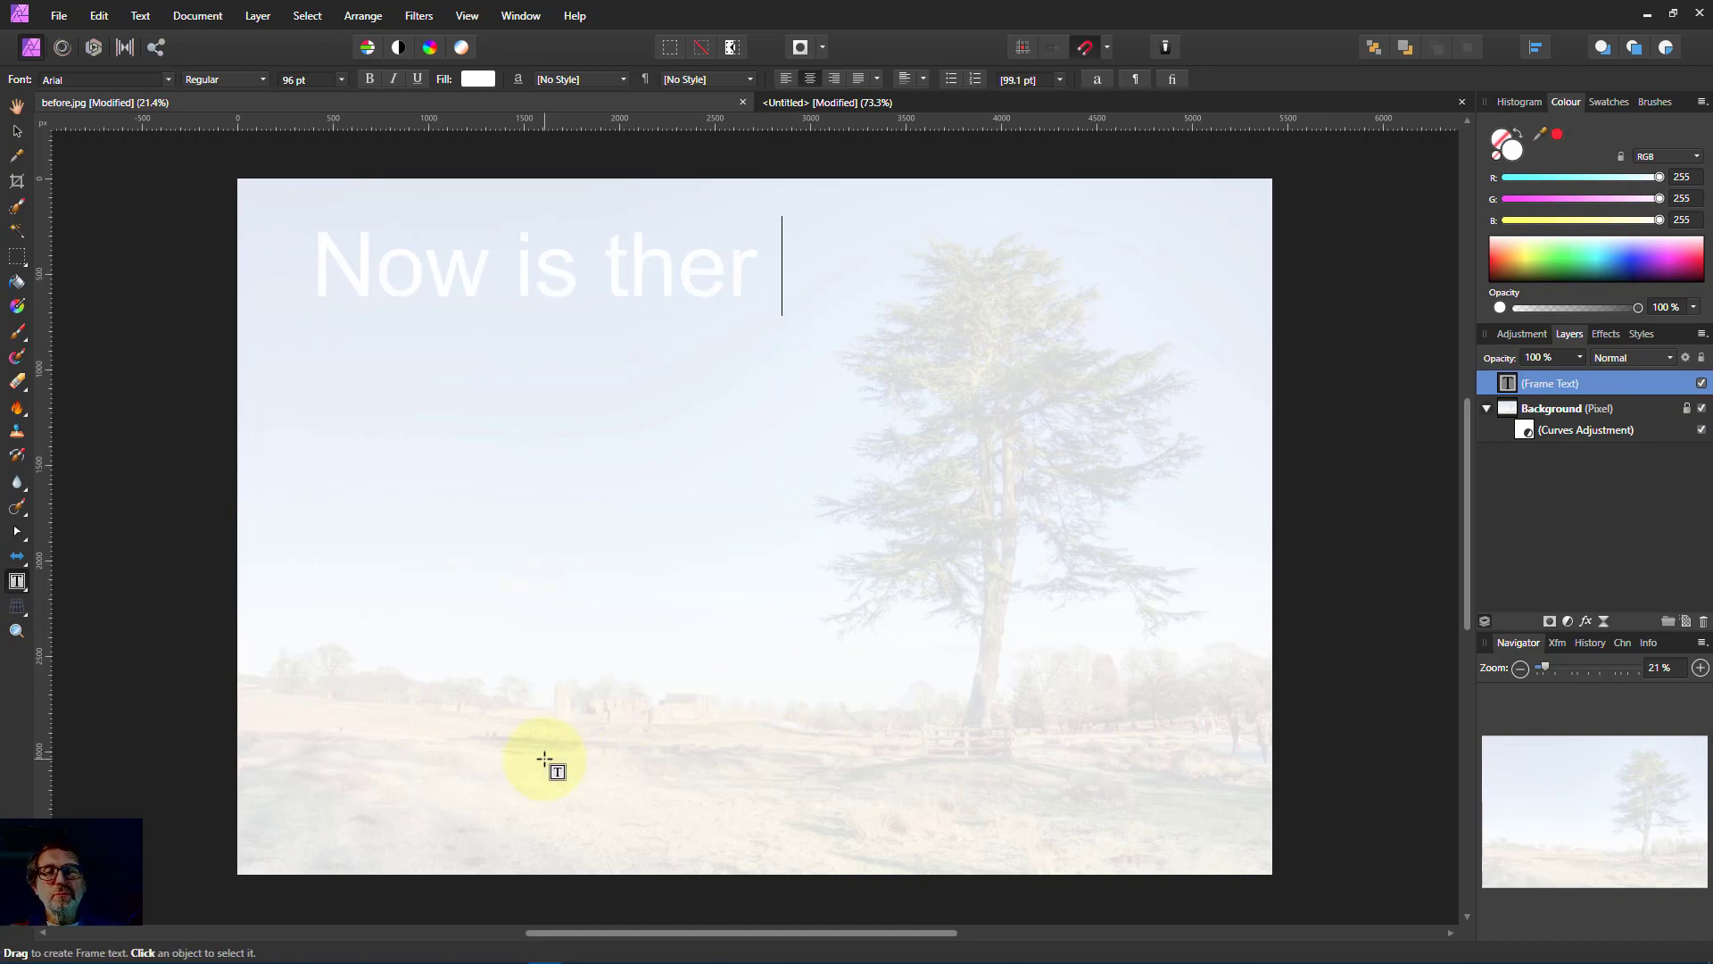
key(BackSpace)
text(winter of our )
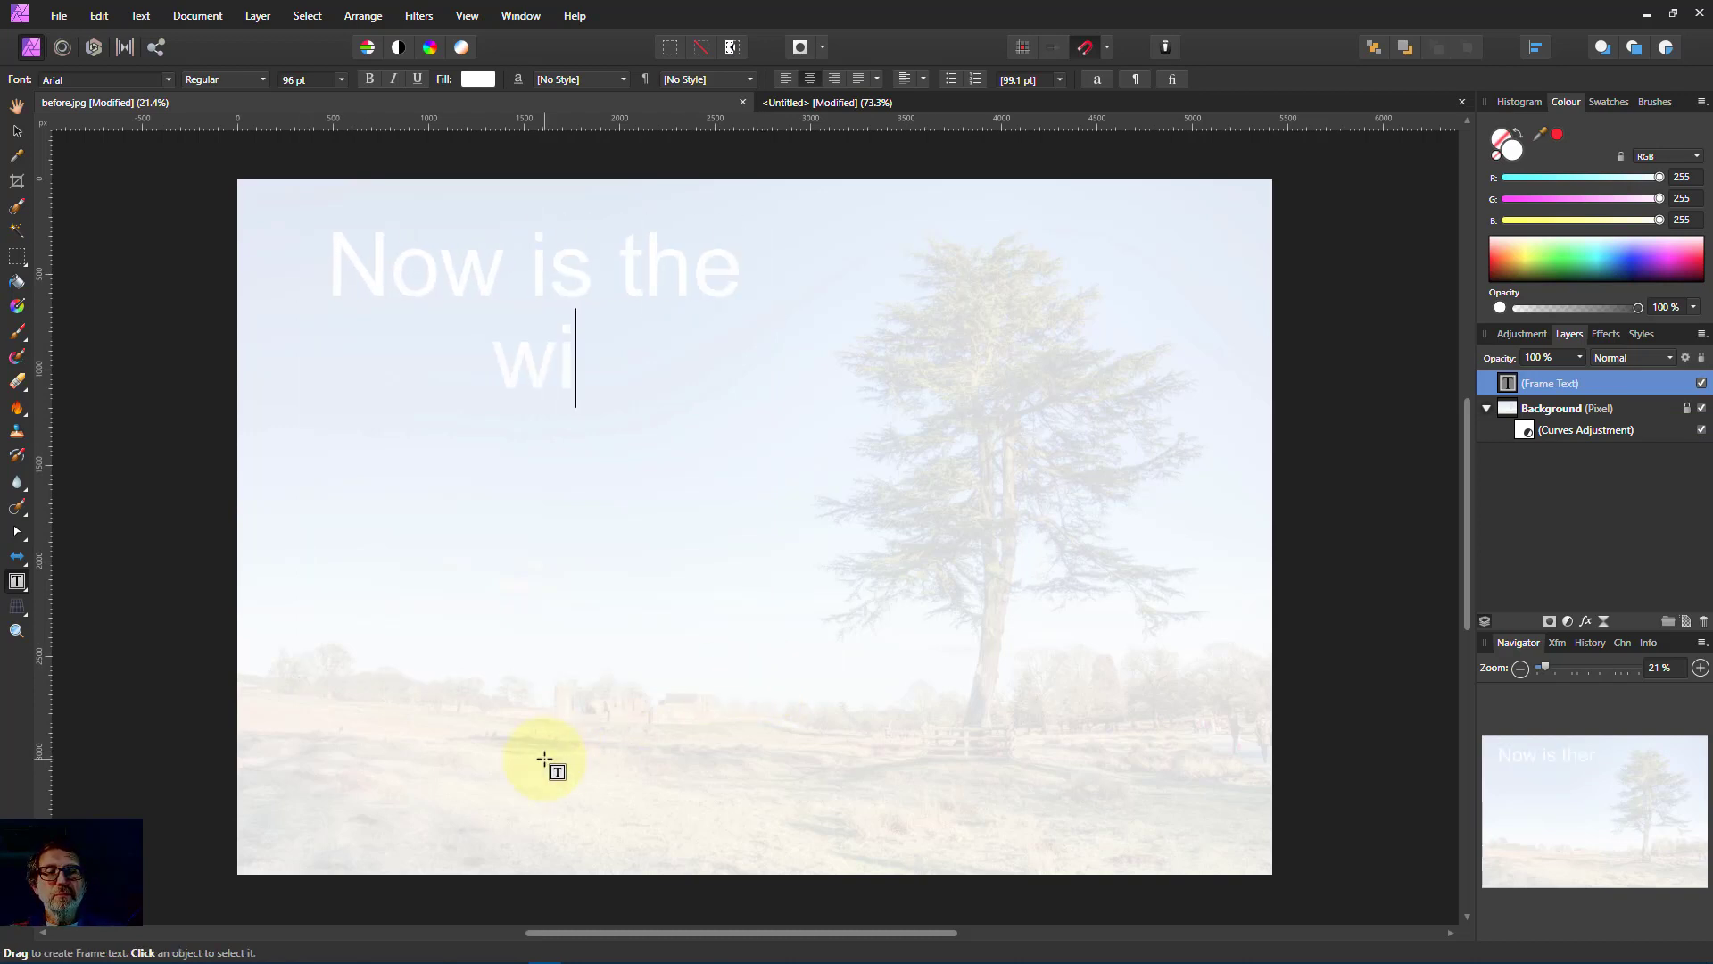
text(disvco)
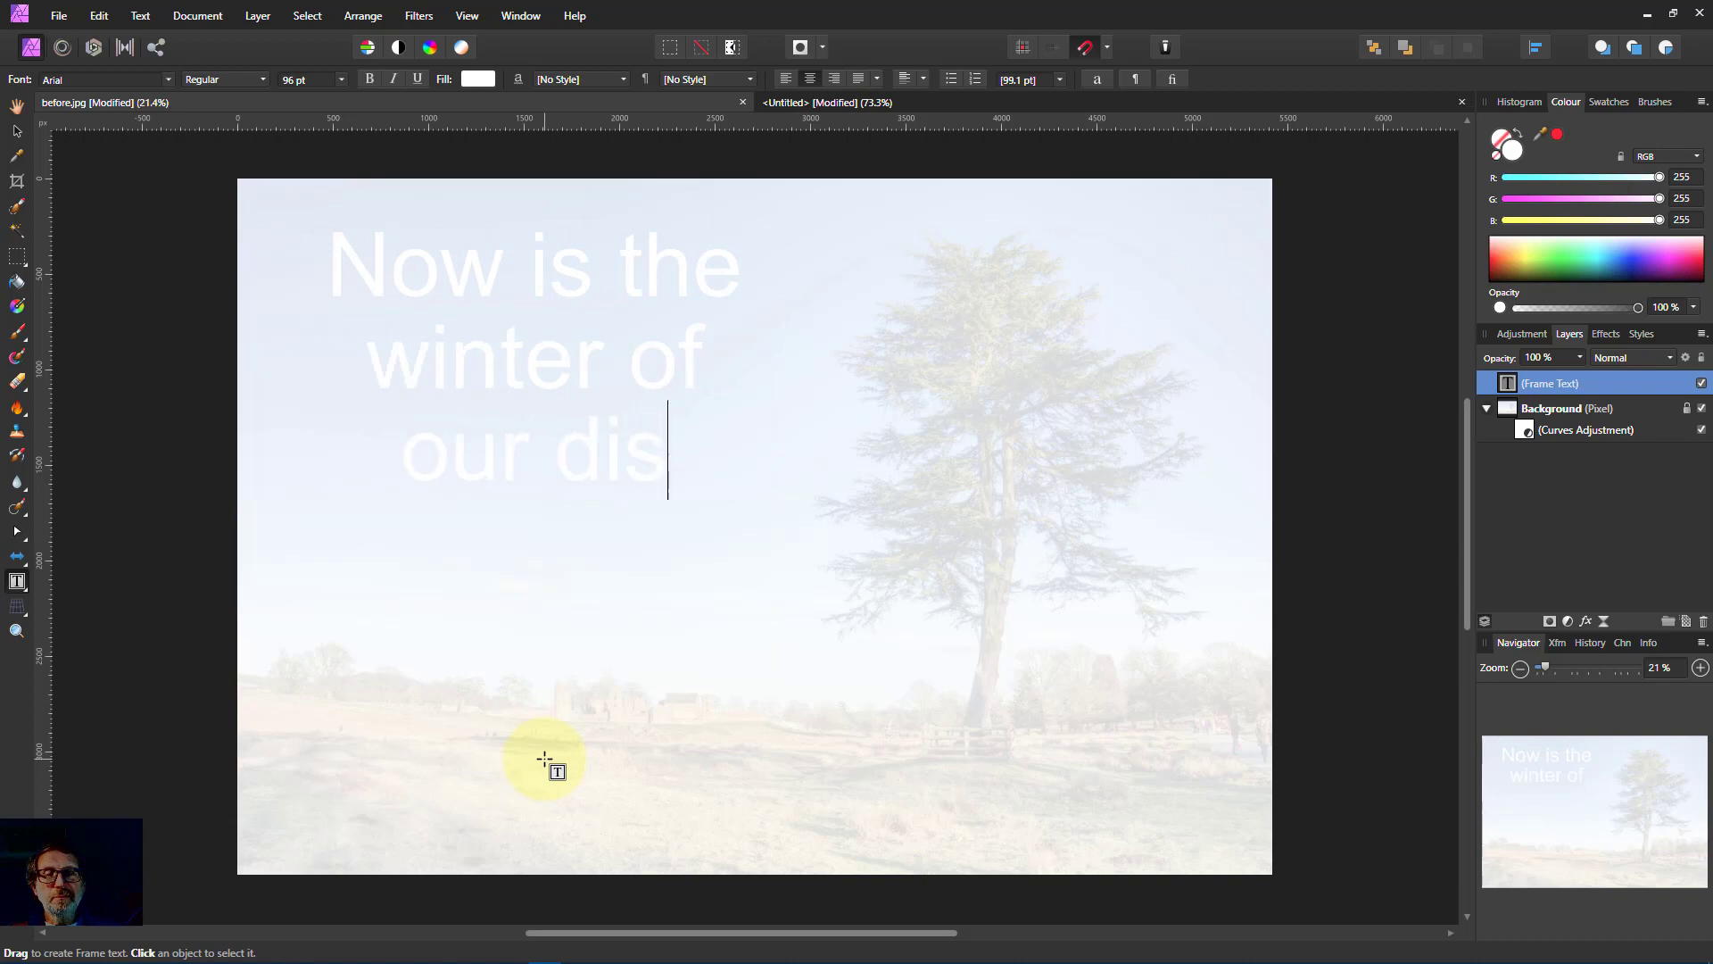
key(BackSpace)
key(BackSpace)
key(BackSpace)
text(content)
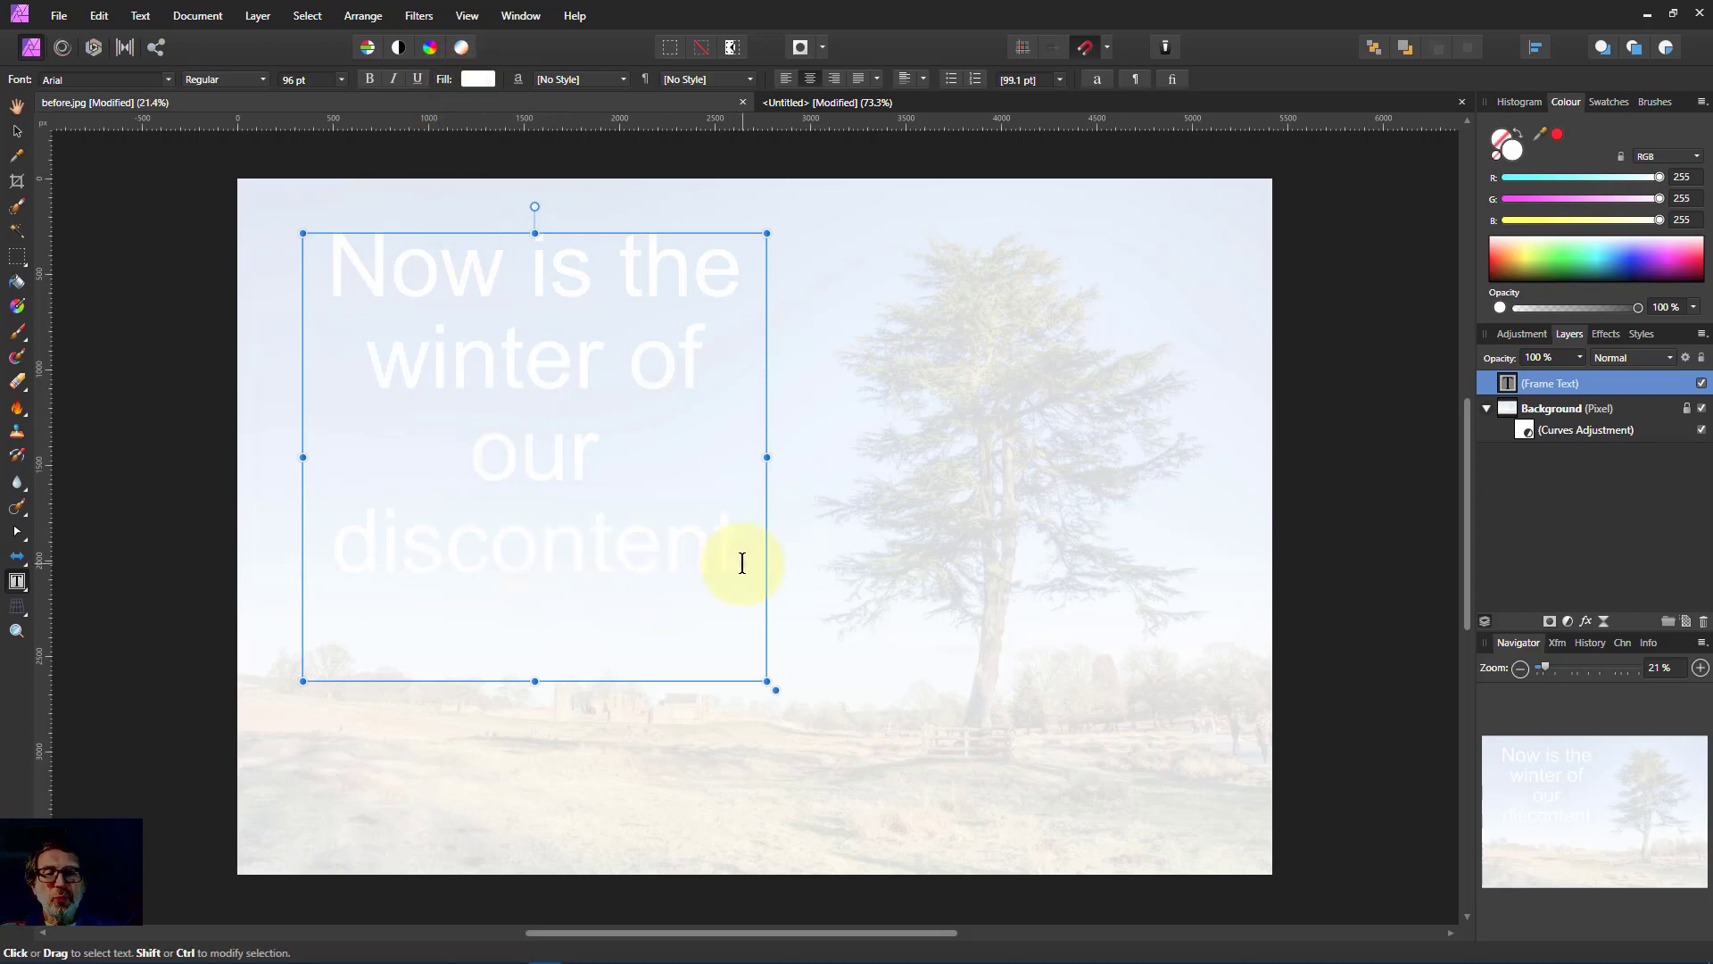
- Set the fill colour of the entire quotation text to black
drag(738, 562, 279, 260)
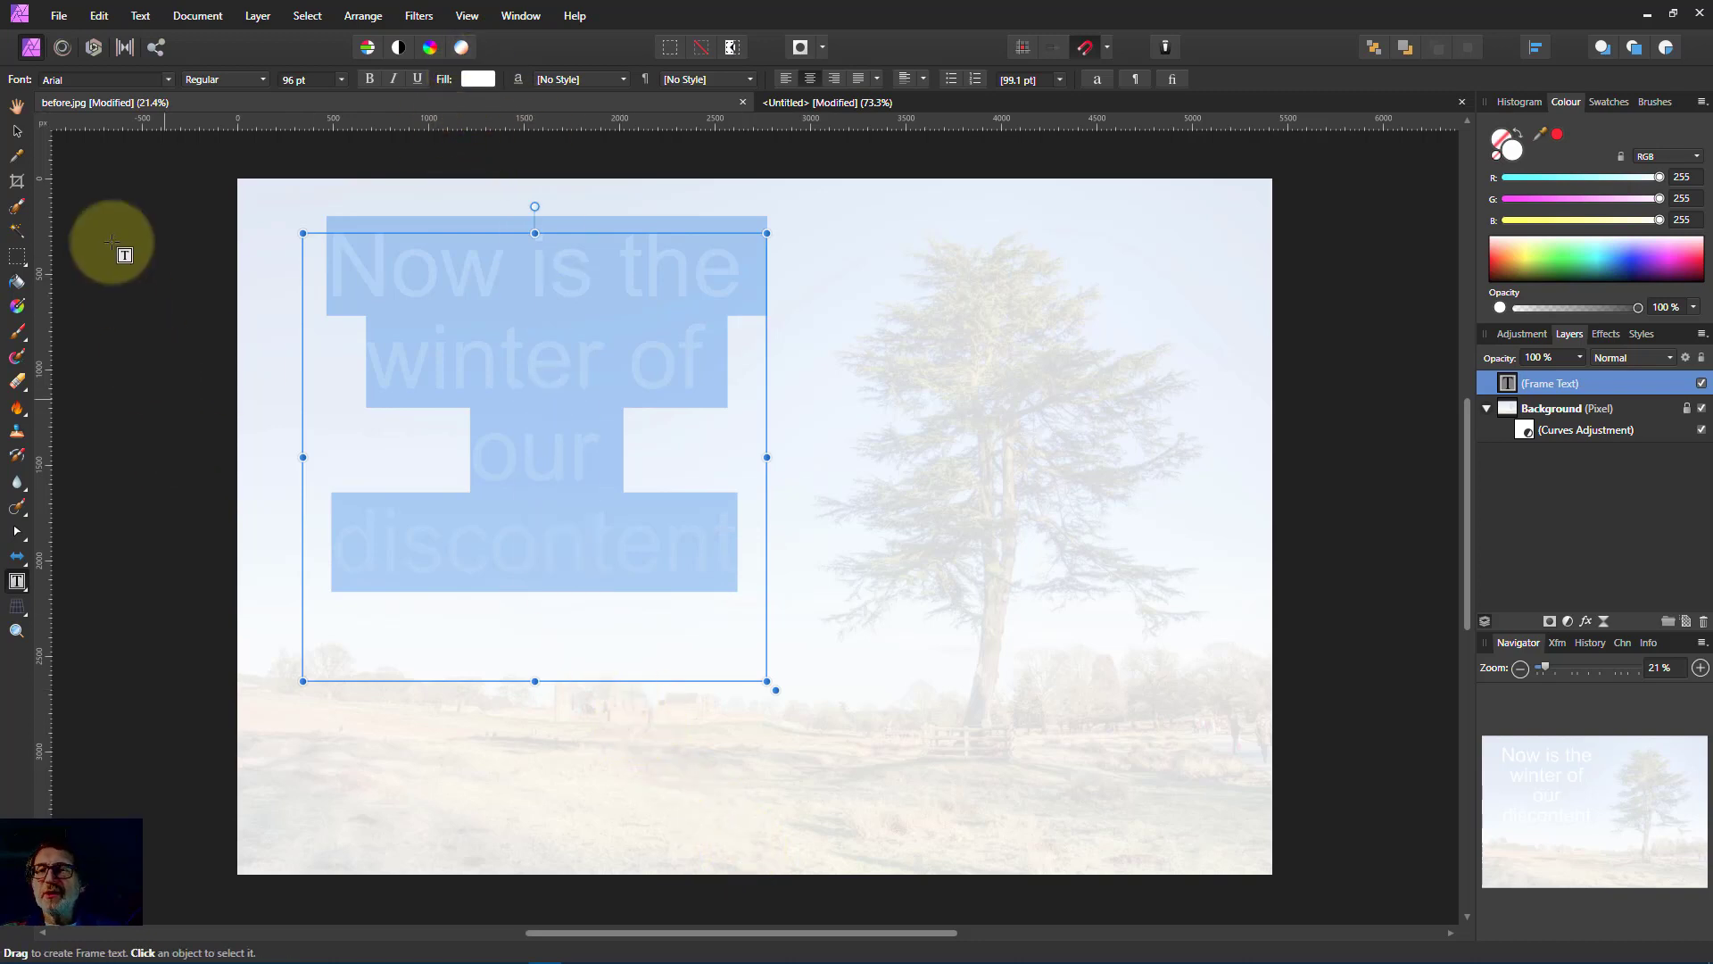
click(18, 134)
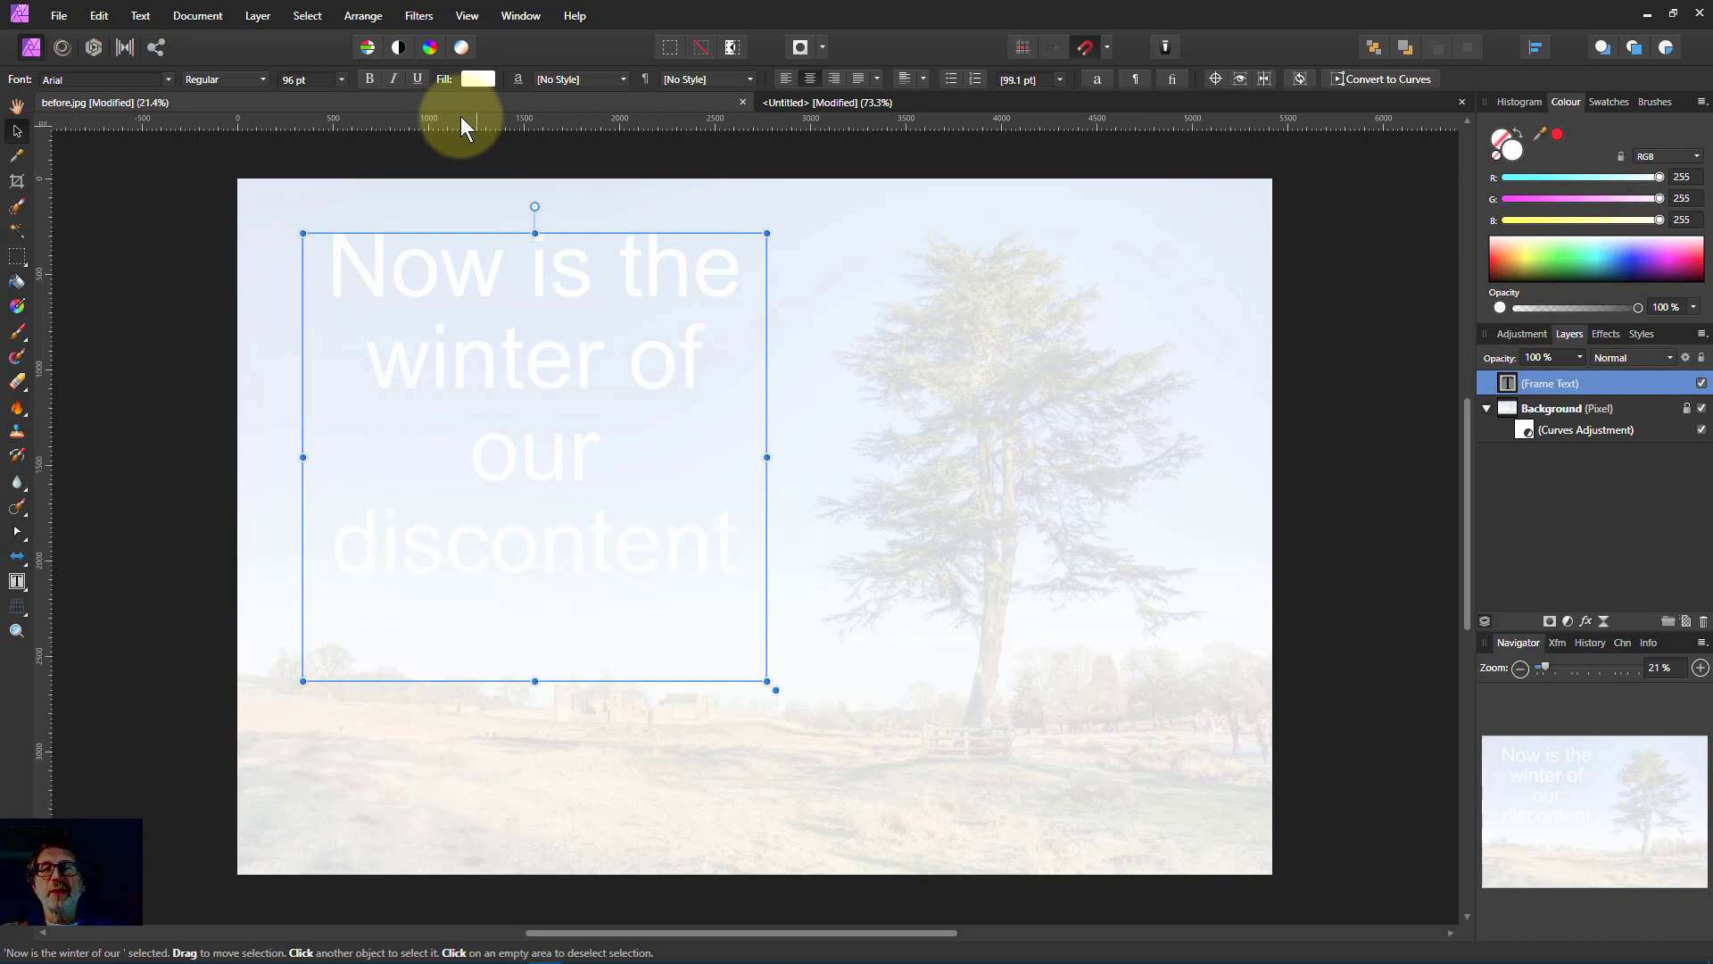
click(474, 77)
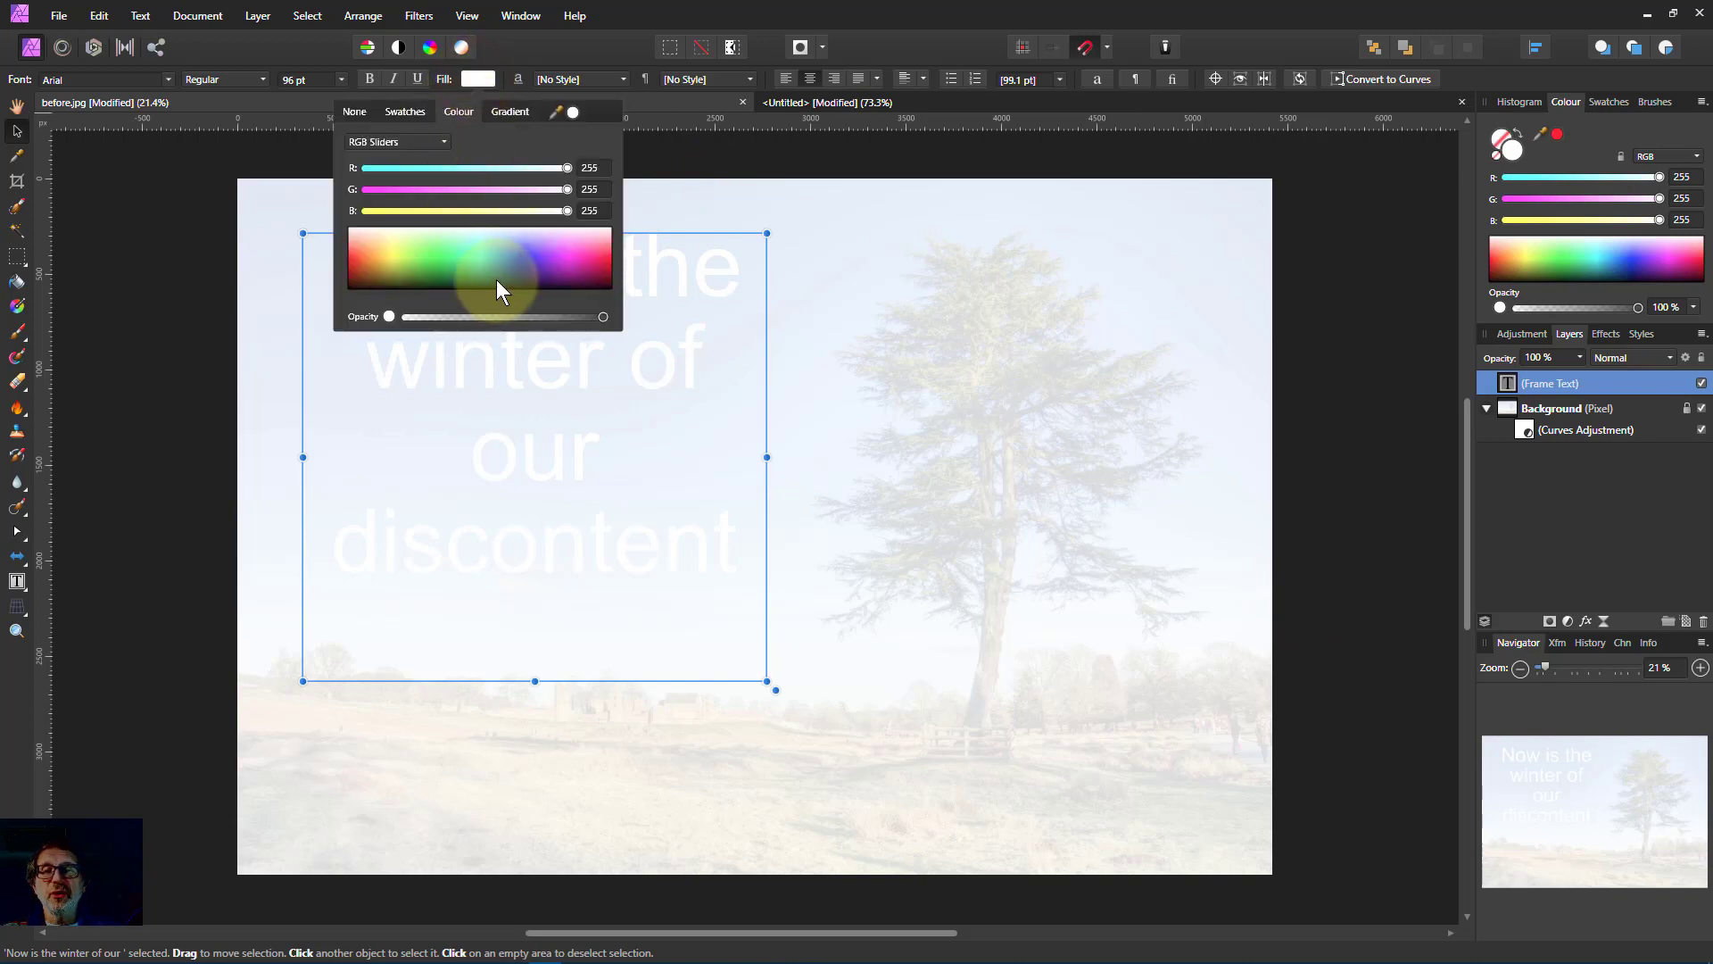
drag(496, 280, 487, 309)
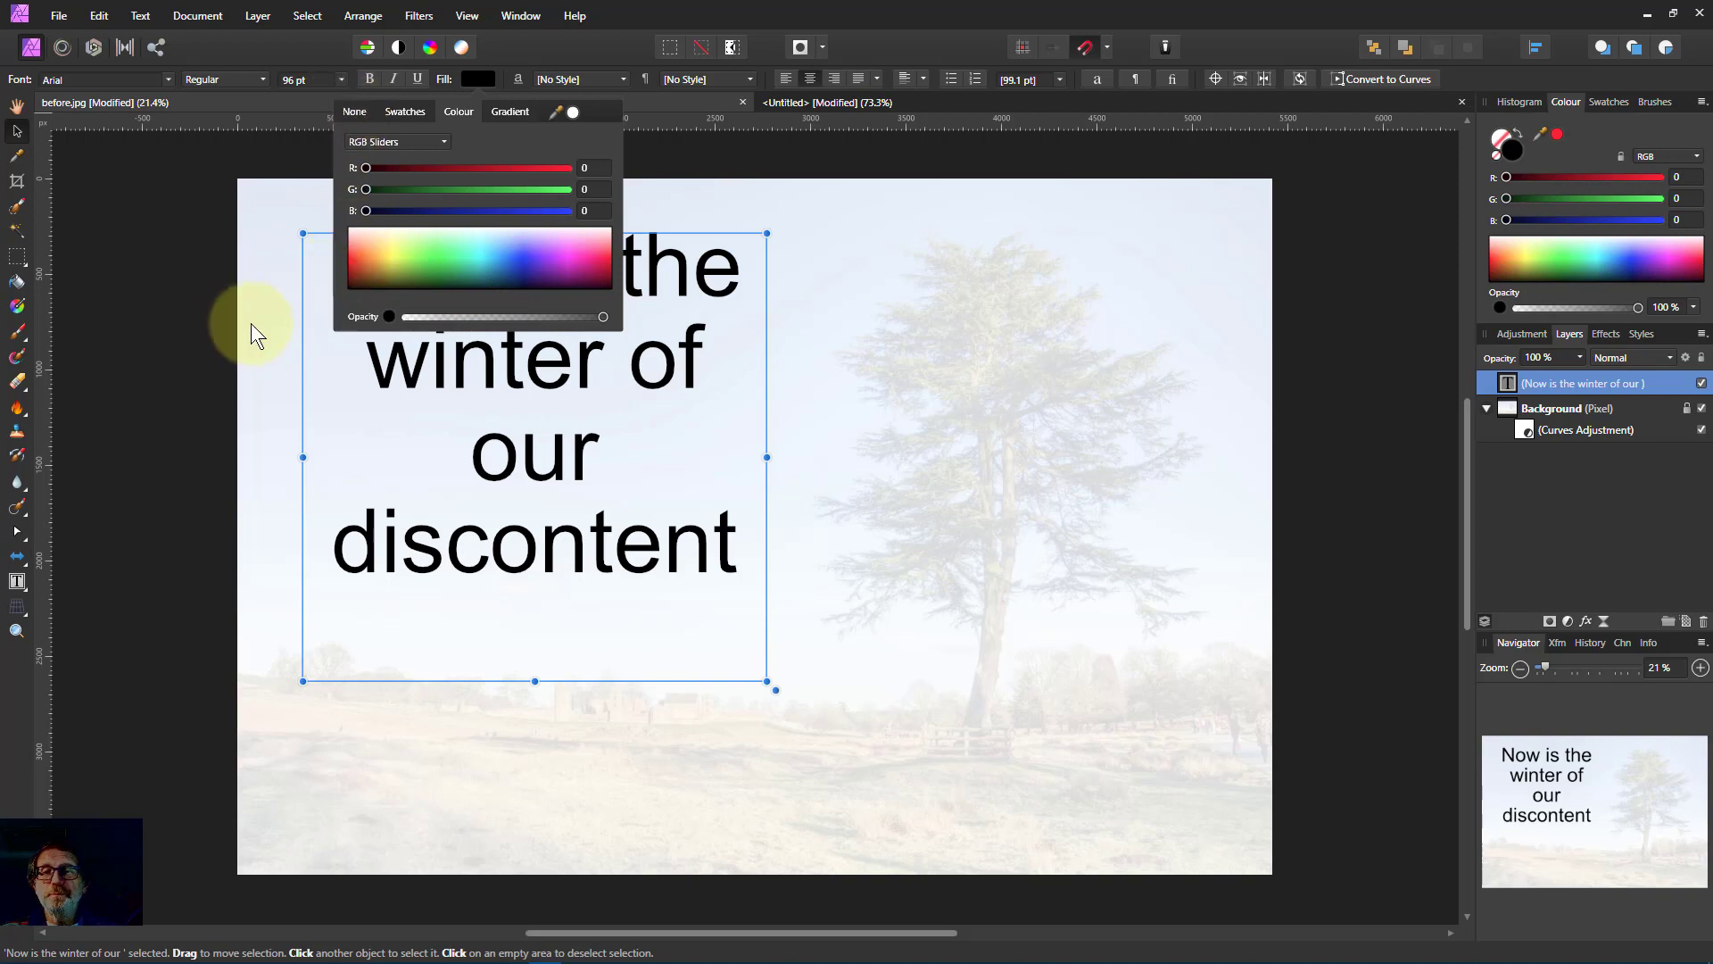
click(216, 322)
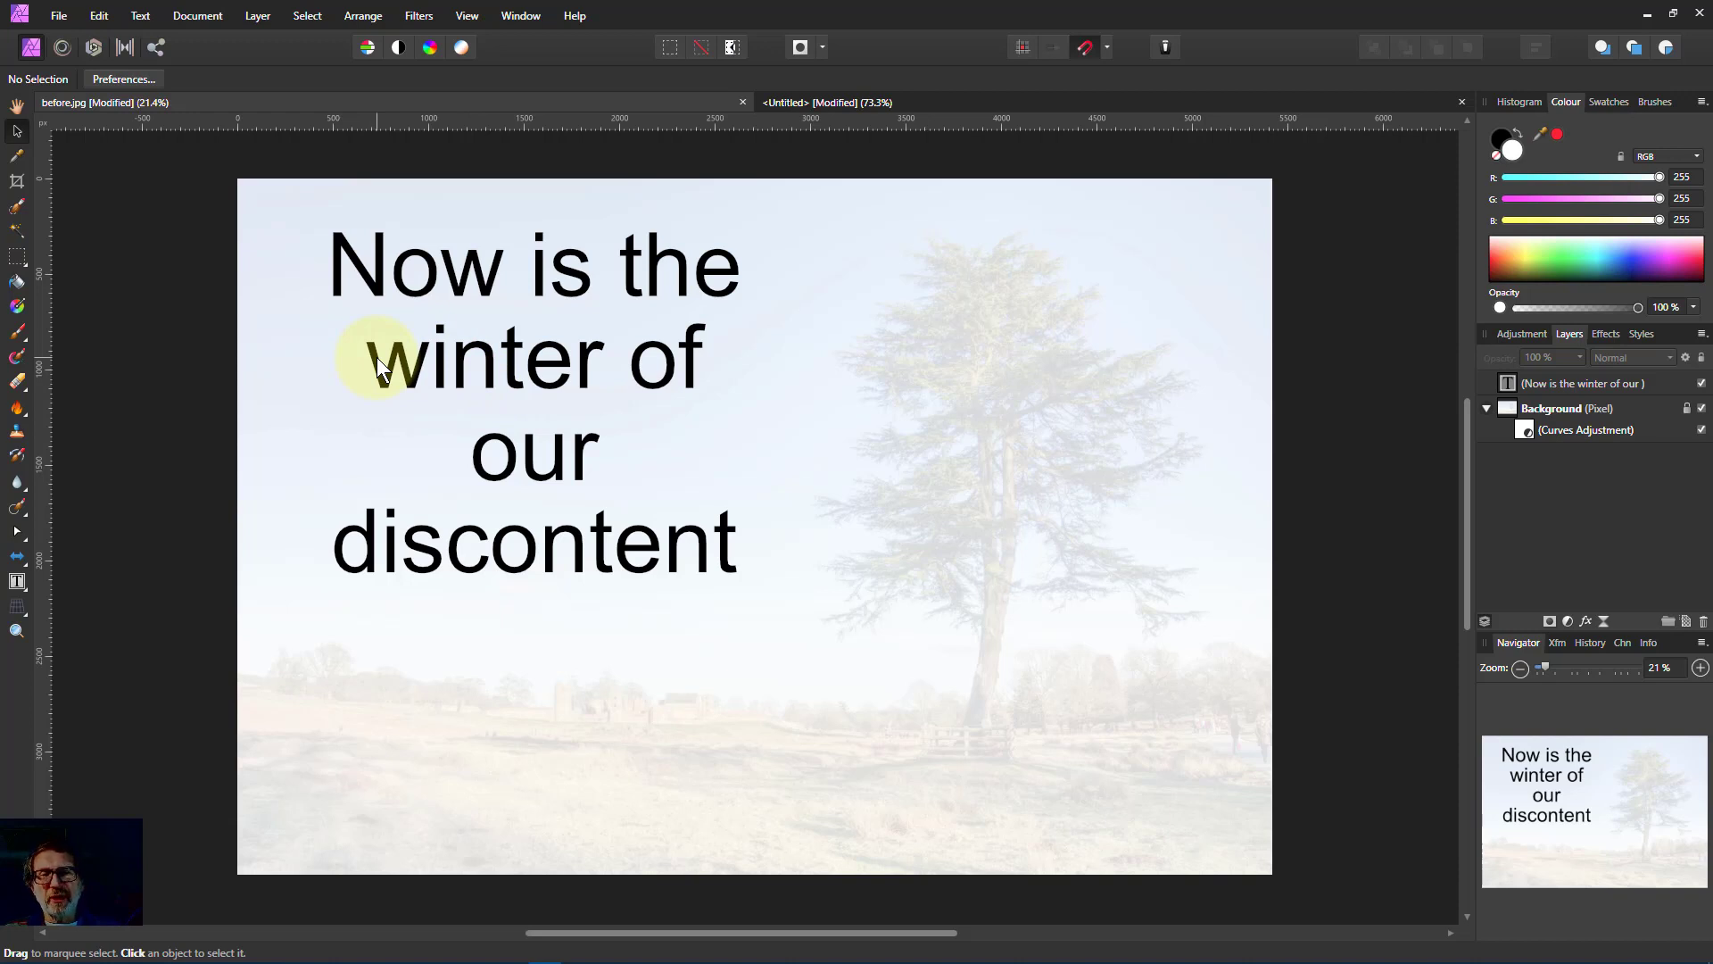
- Select the word 'winter' in the quotation and give it a white fill
click(470, 371)
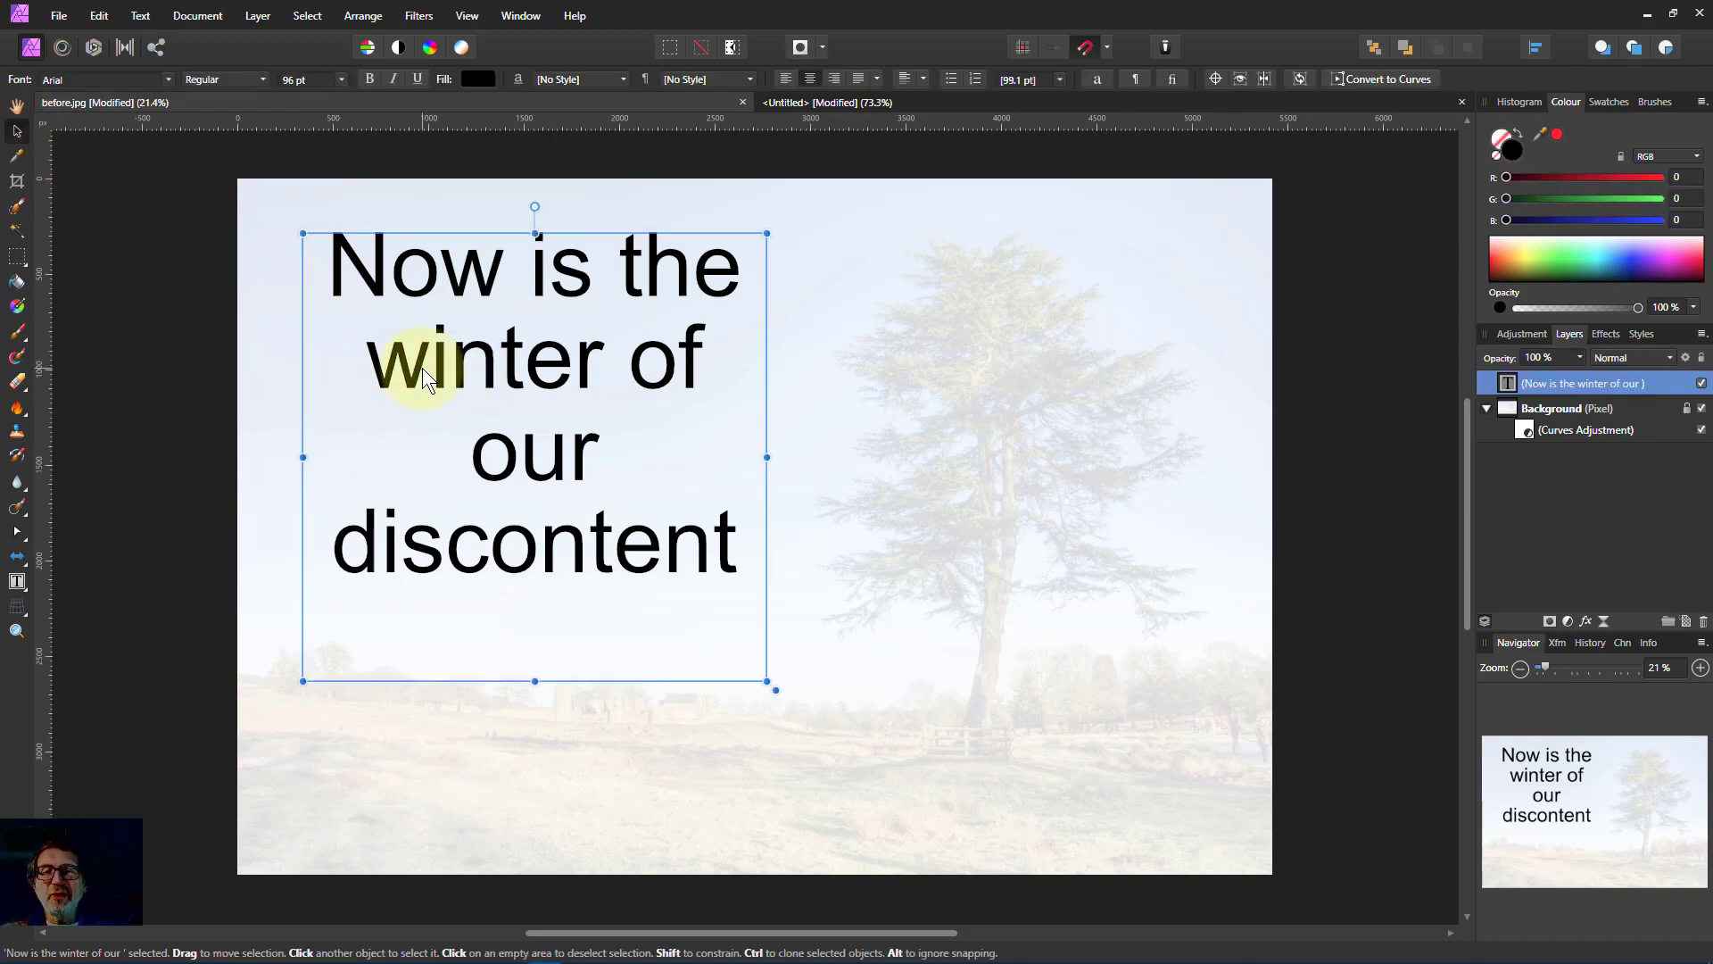
double_click(383, 368)
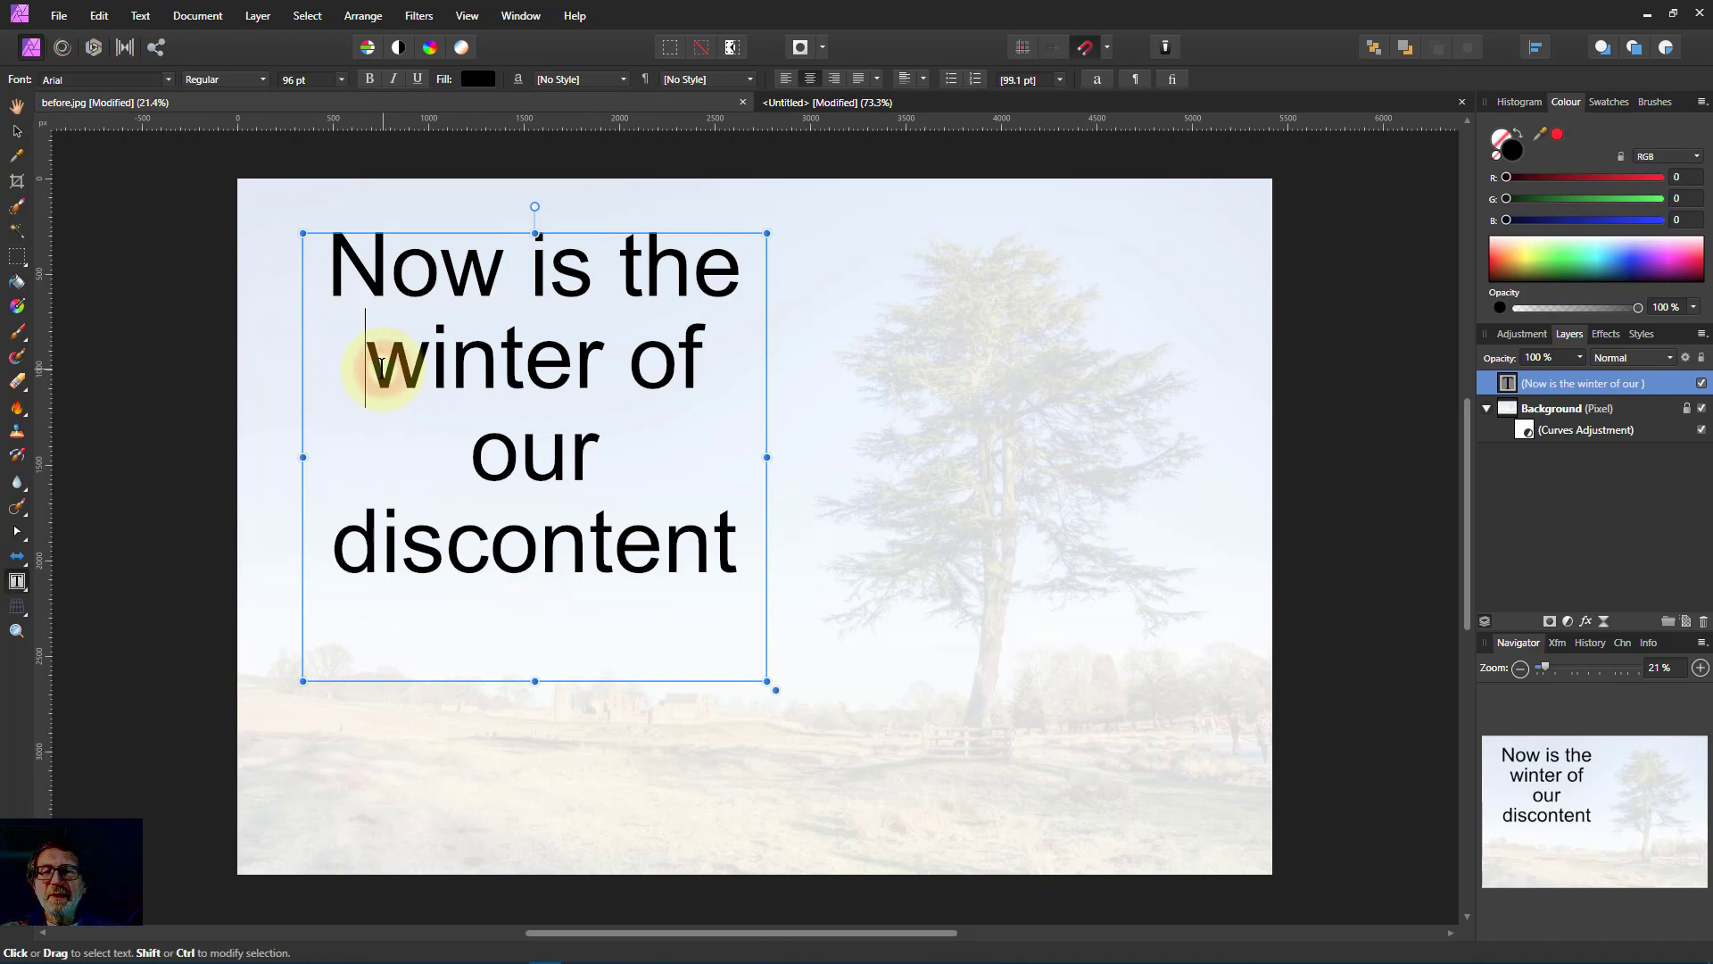
click(18, 582)
drag(363, 359, 603, 359)
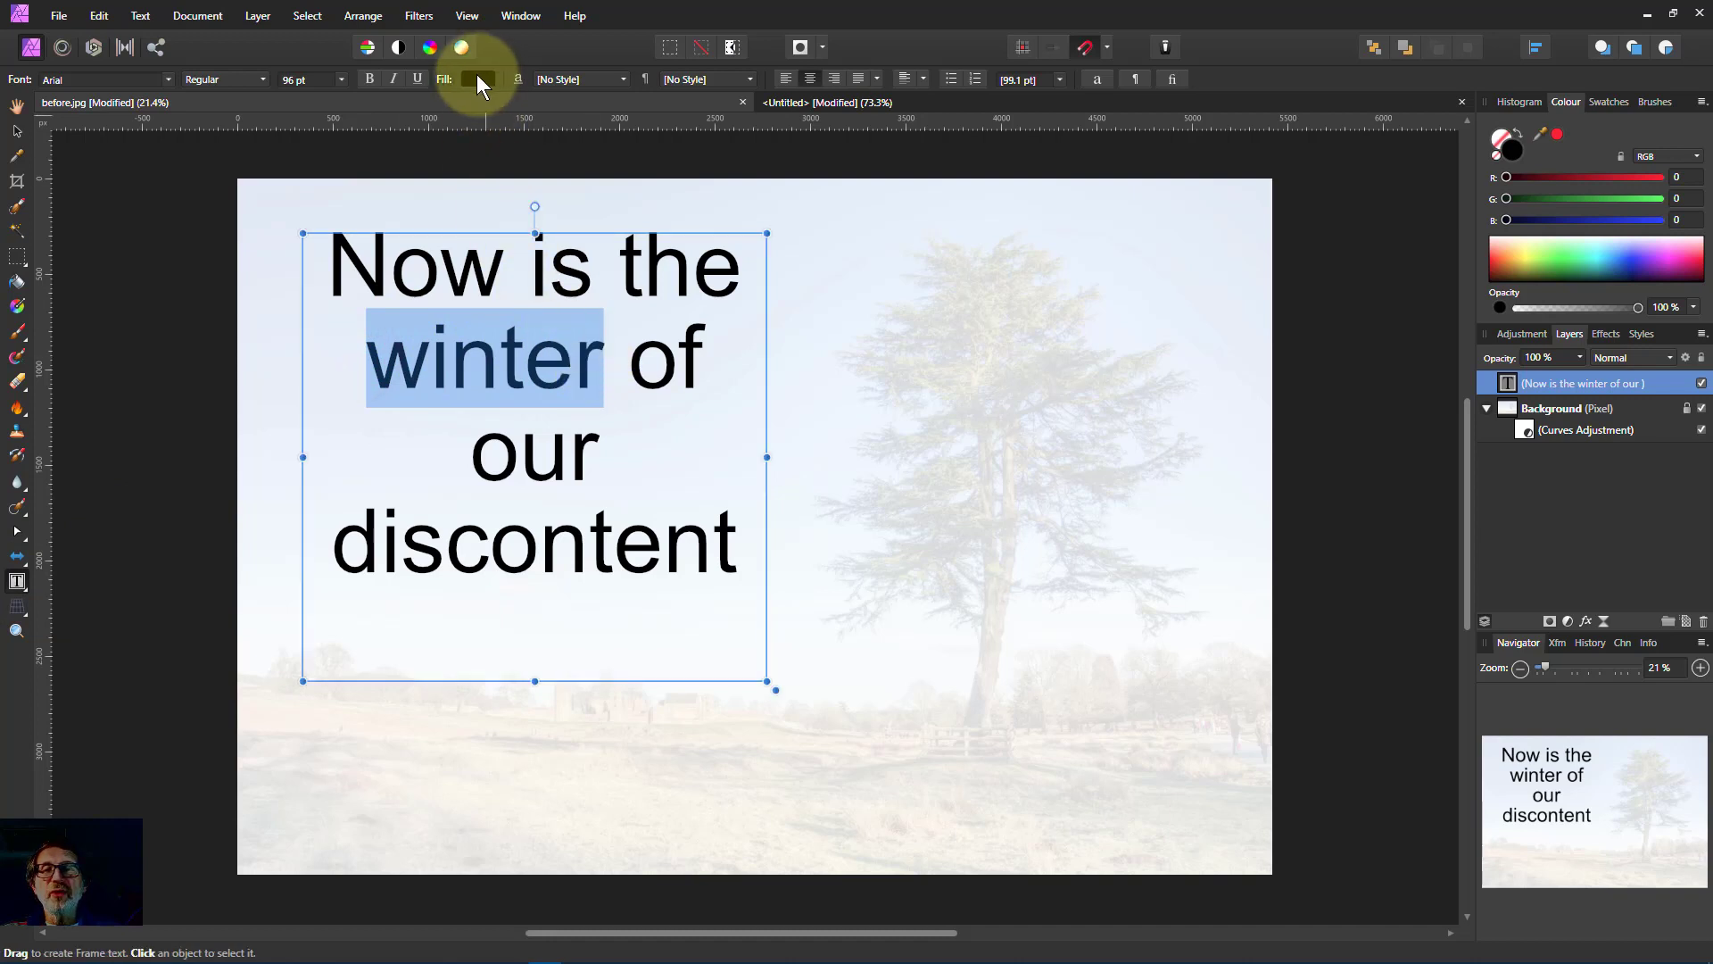
click(478, 78)
click(473, 236)
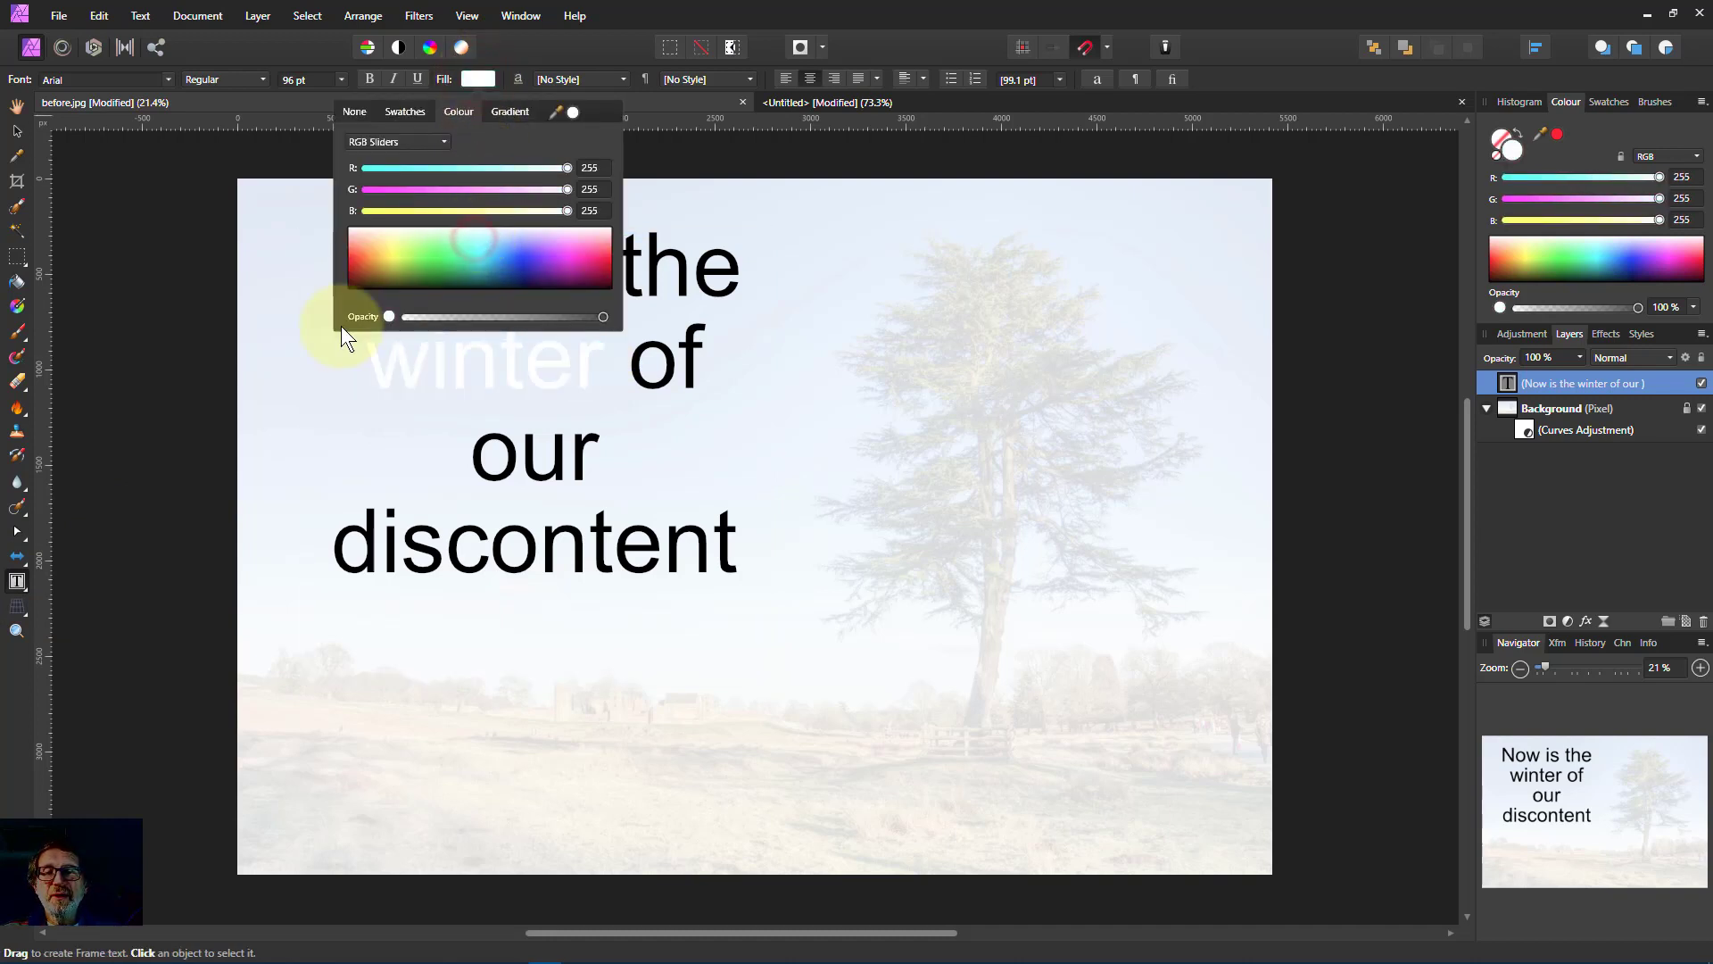
click(242, 323)
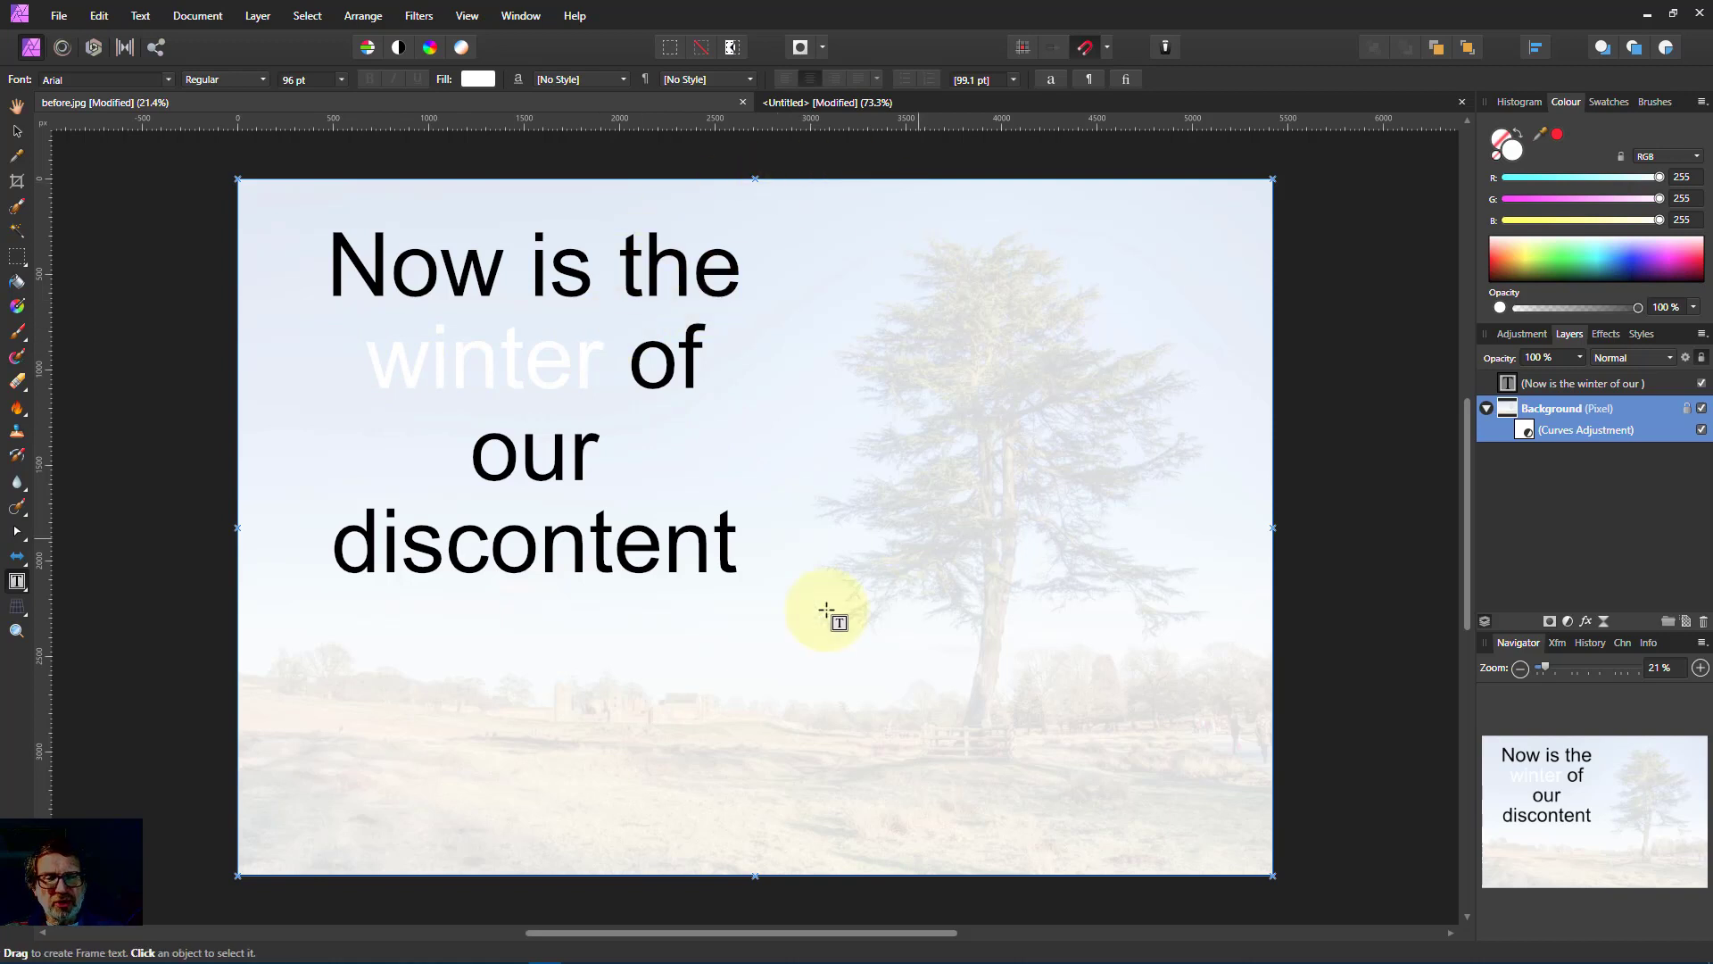
- Reopen the Curves adjustment and pull both its black and white points down
double_click(1524, 431)
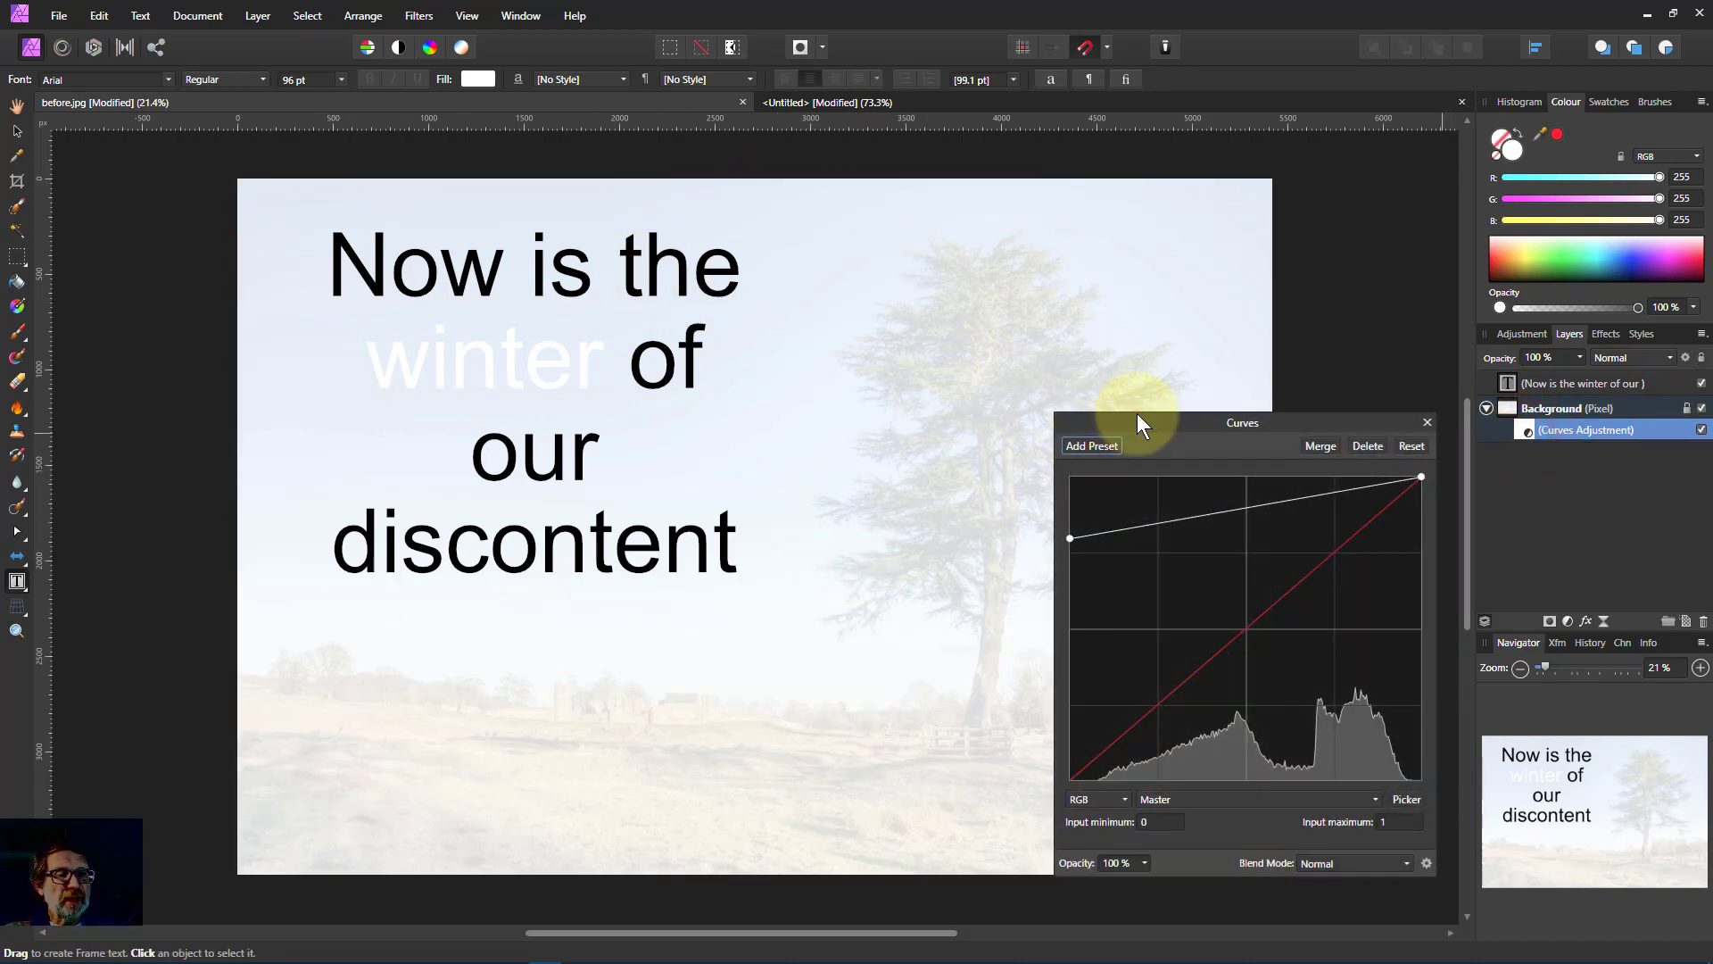
drag(1137, 414, 1120, 402)
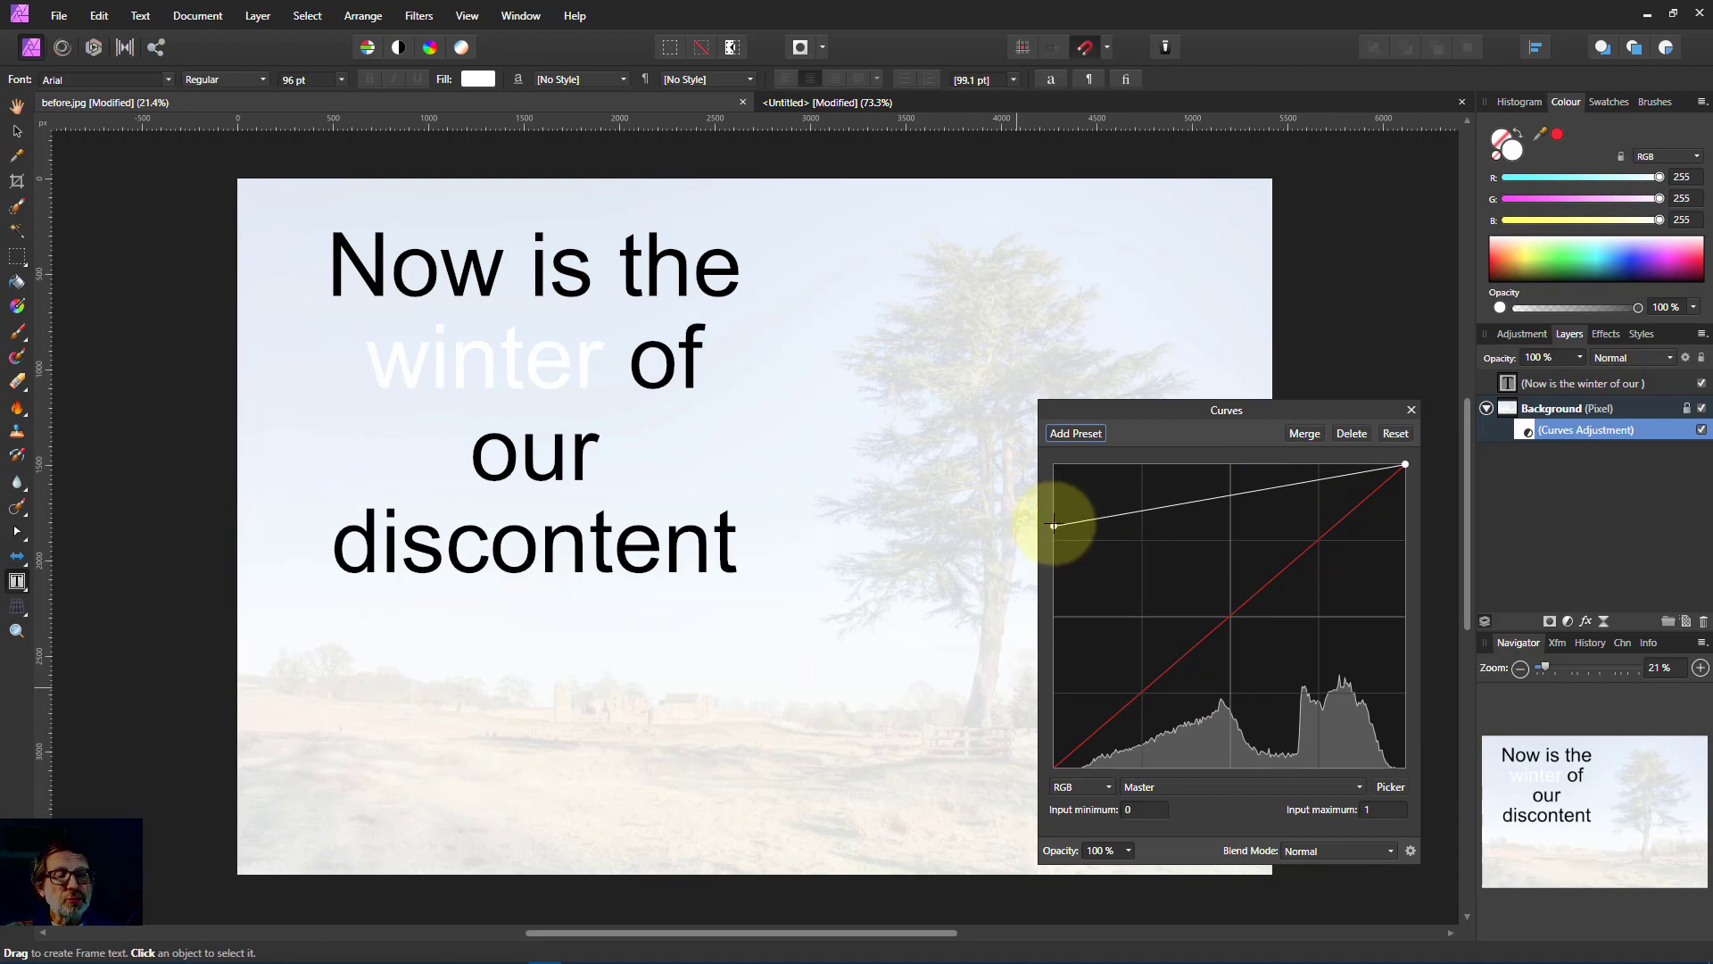
drag(1055, 528, 1050, 635)
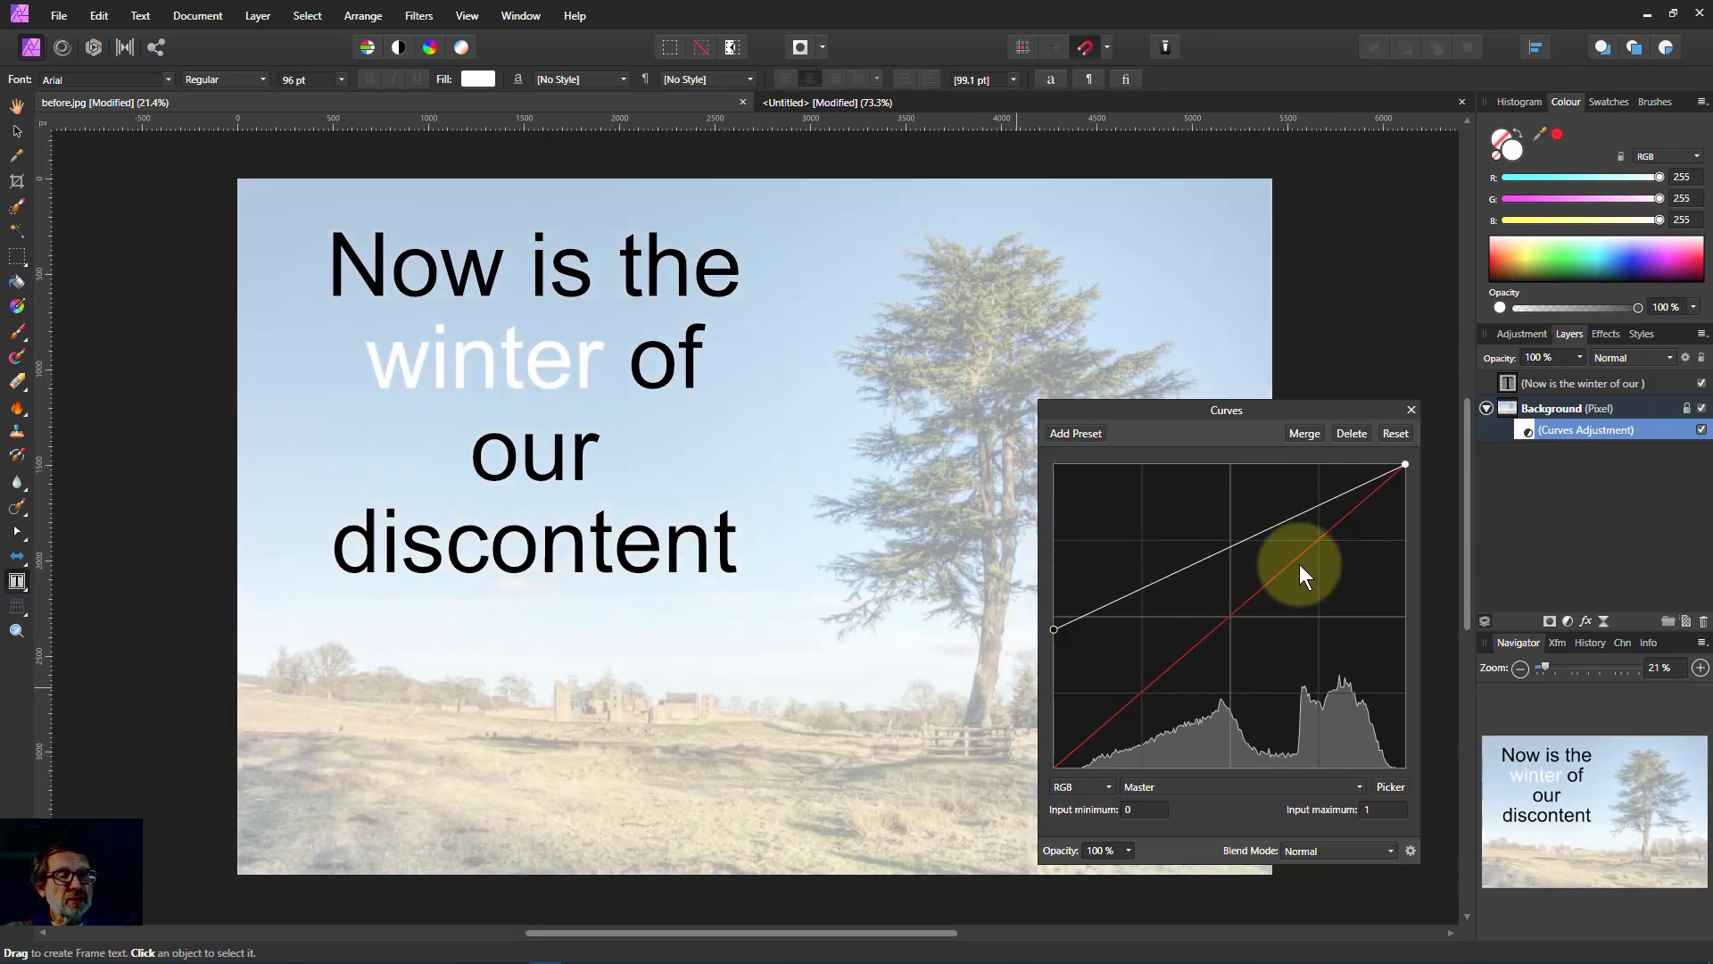
drag(1405, 464, 1414, 572)
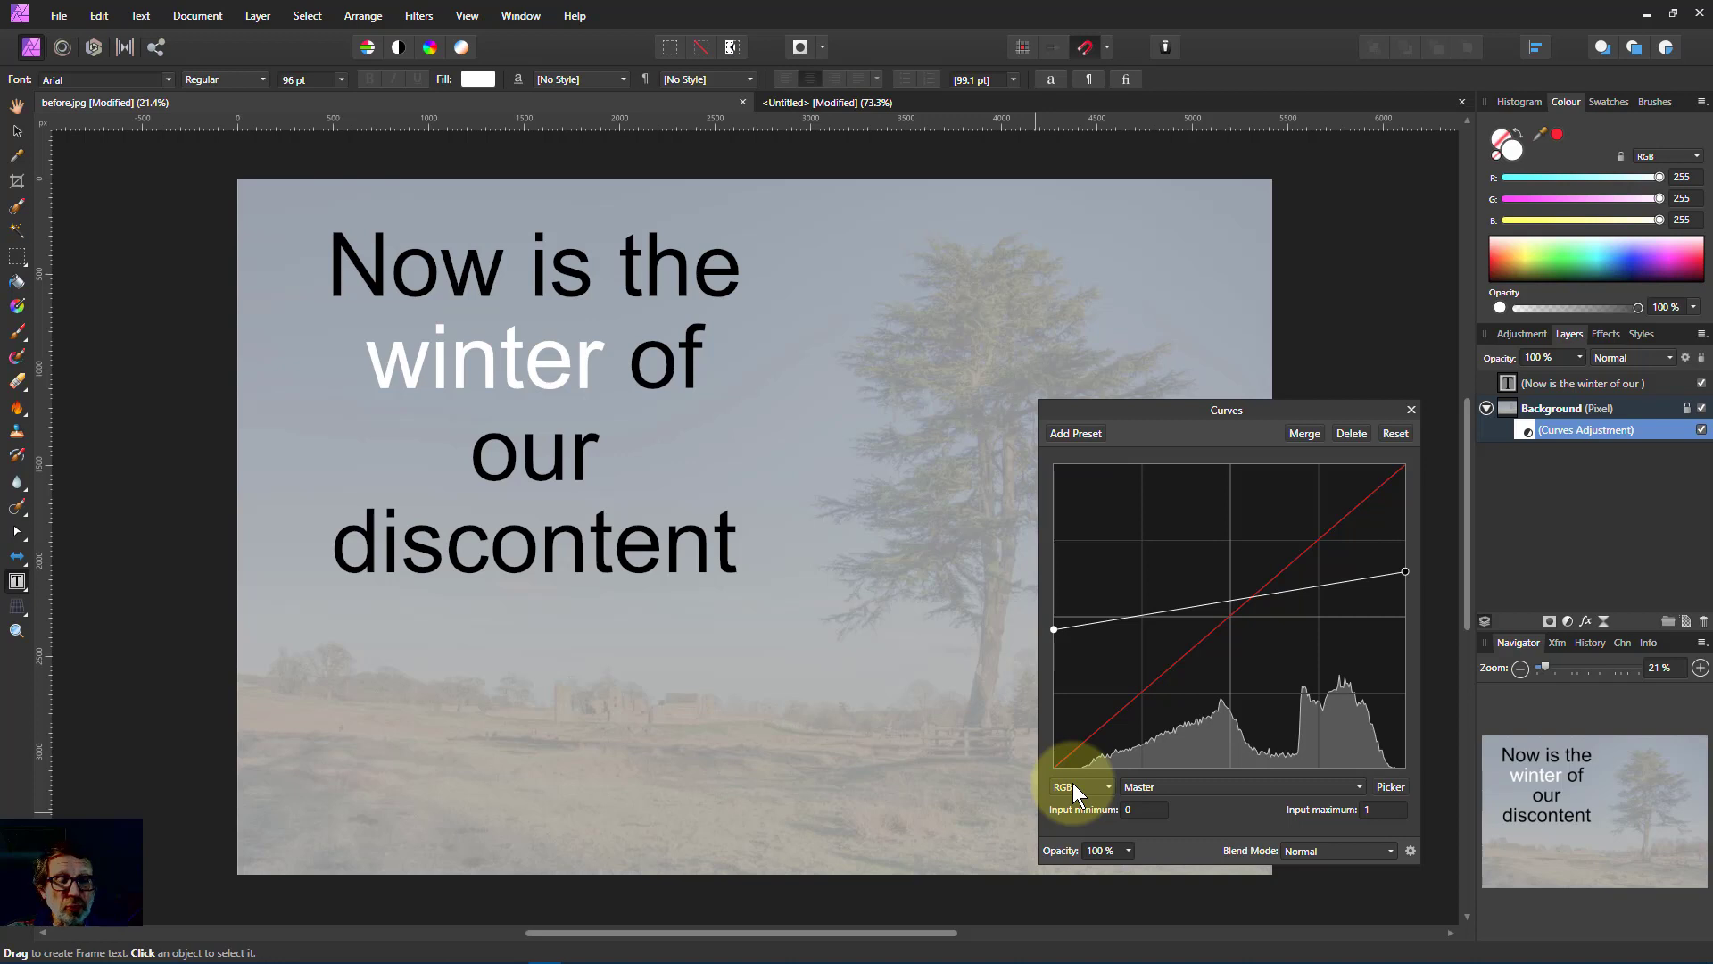
- Switch the Curves colour model to Gray, raising the black point and lowering the white point
click(1074, 790)
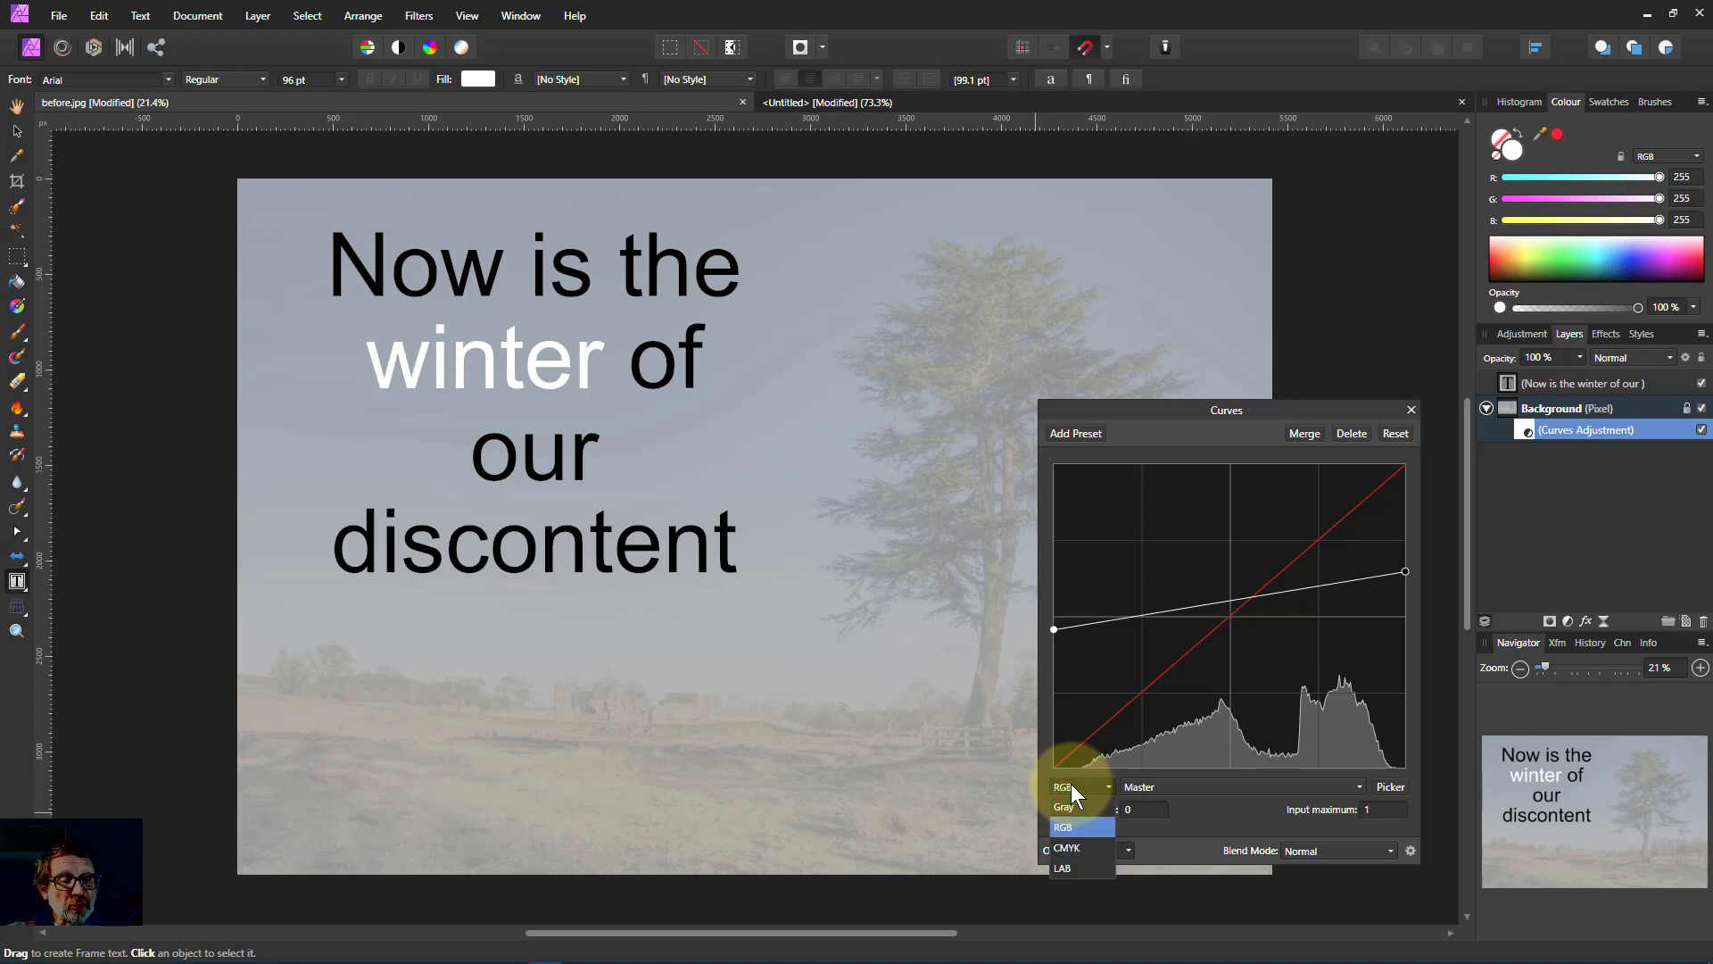
click(1065, 806)
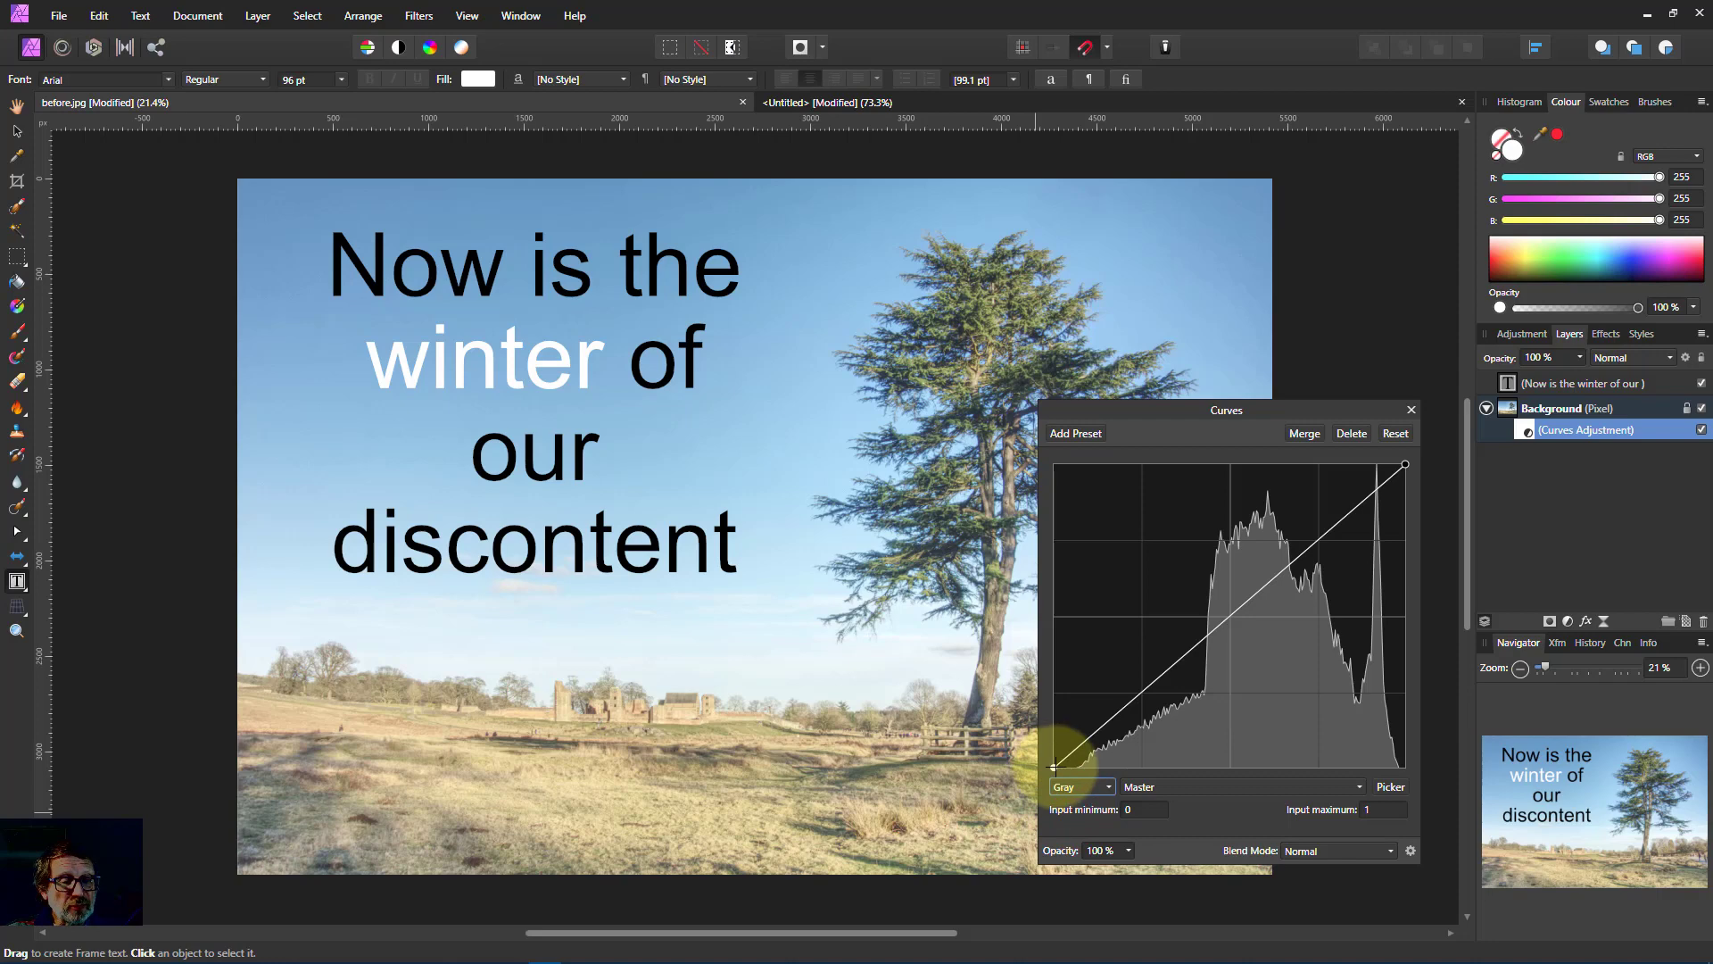
drag(1054, 765, 1051, 629)
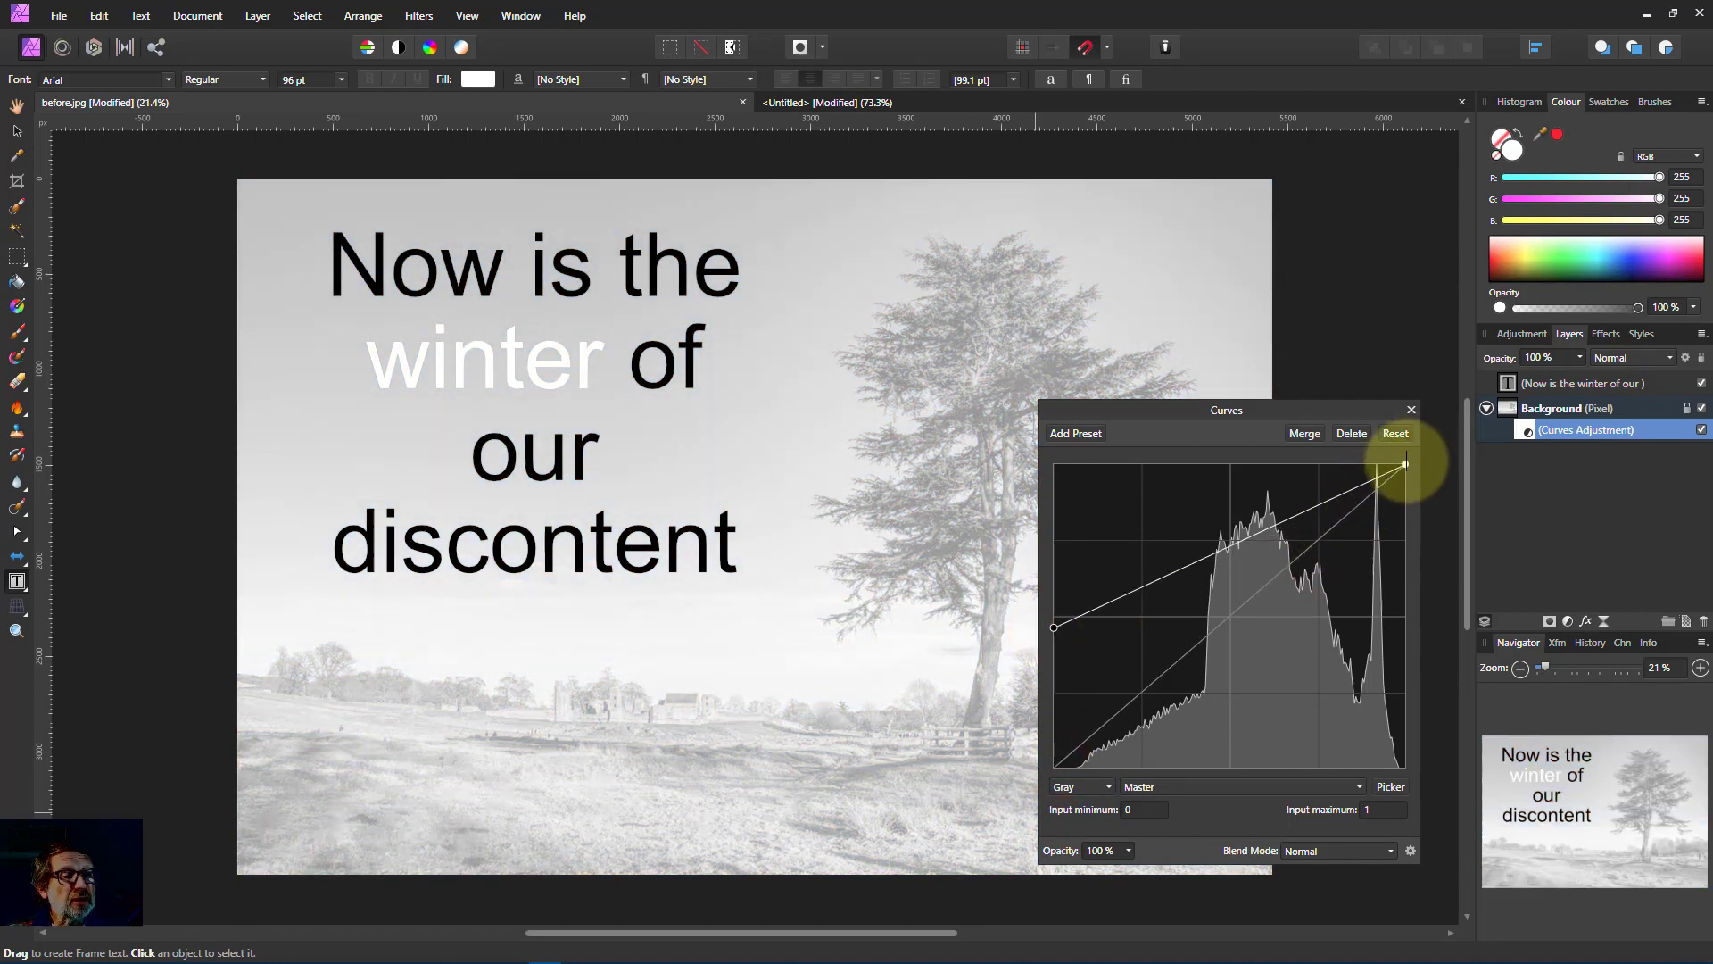
drag(1405, 463, 1433, 575)
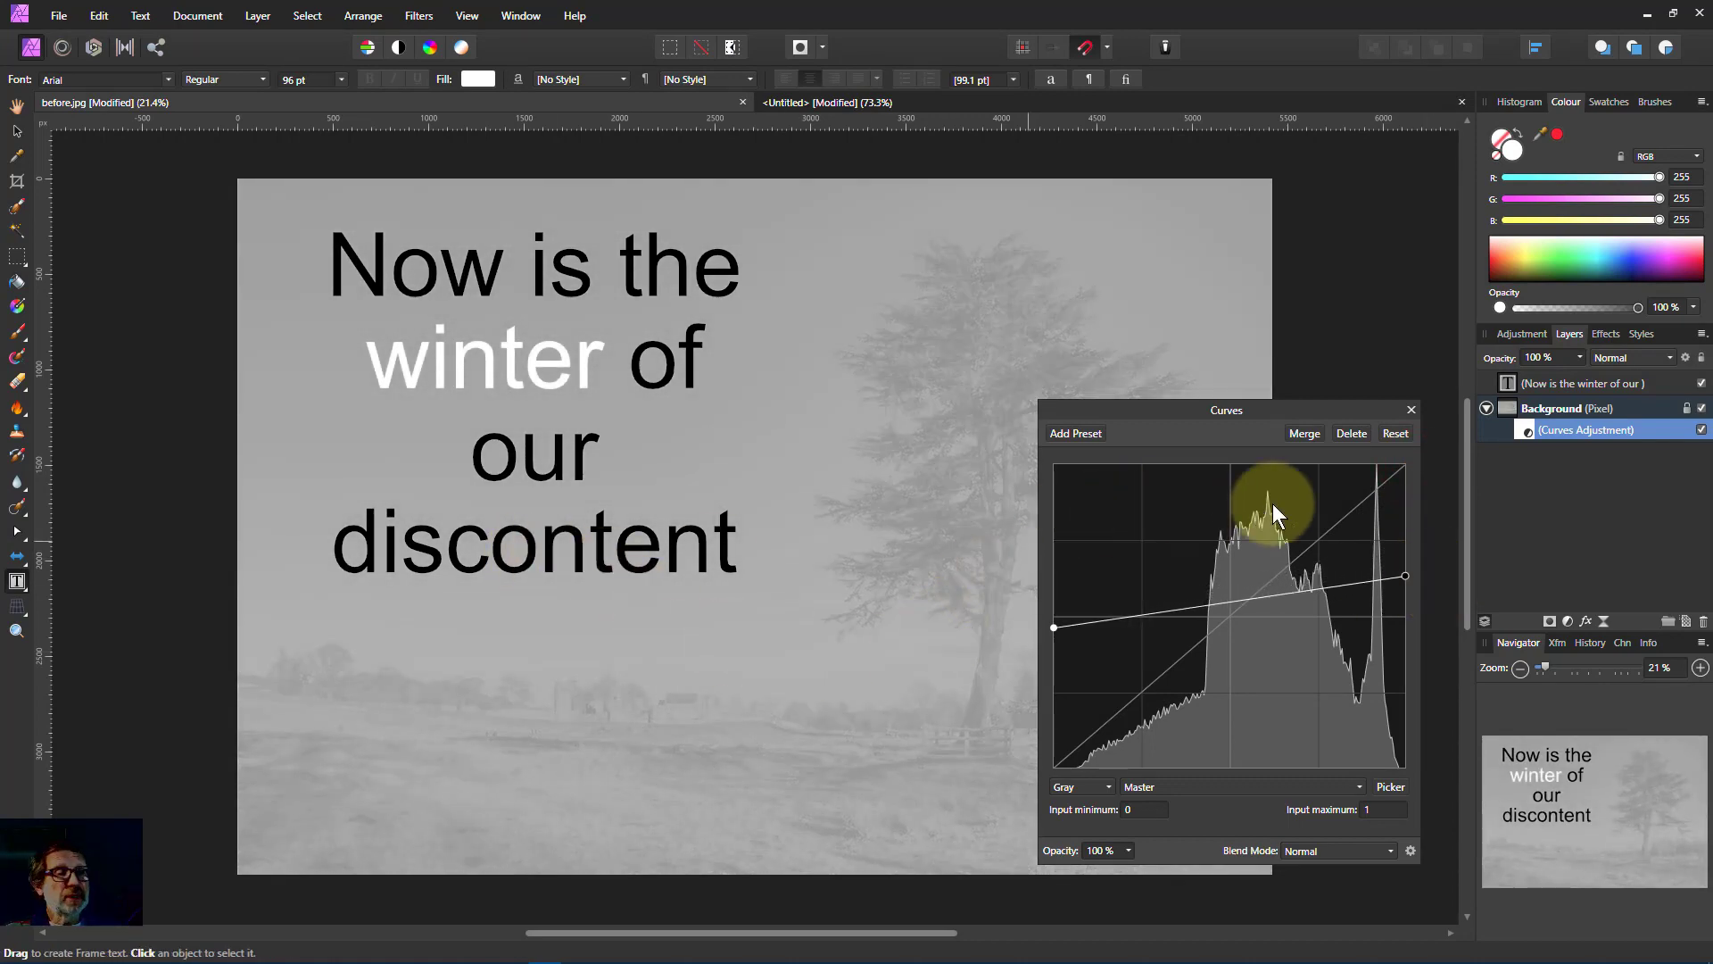
- Close the Curves settings dialog
click(1411, 409)
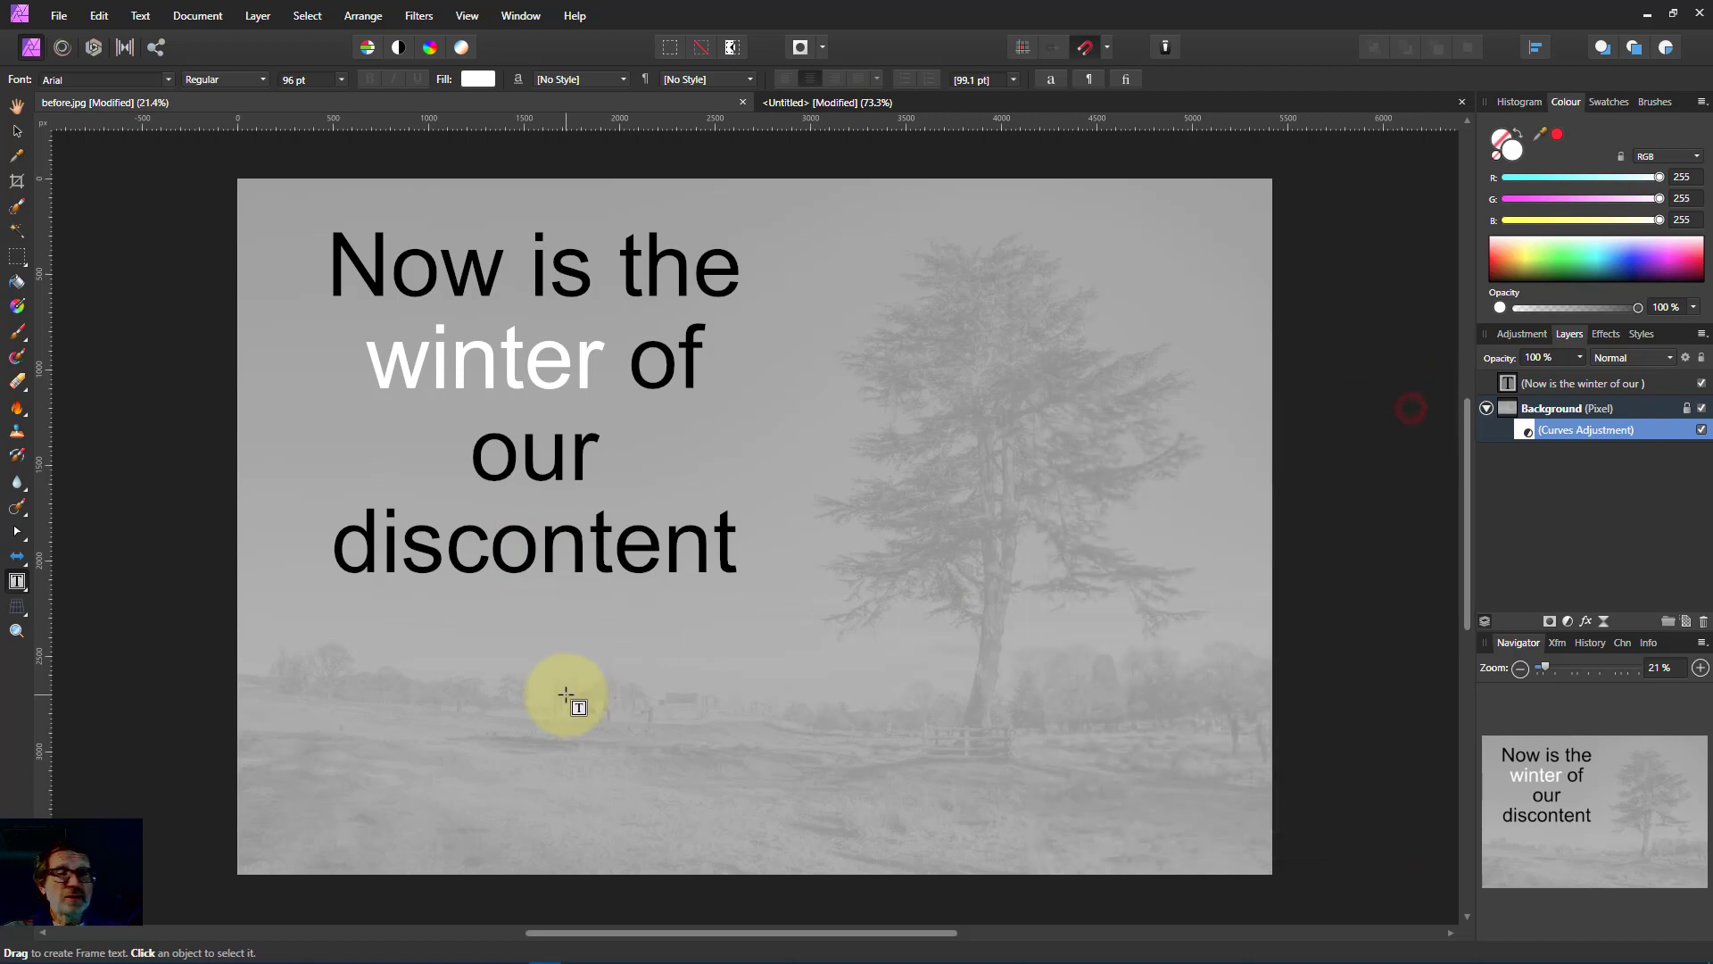